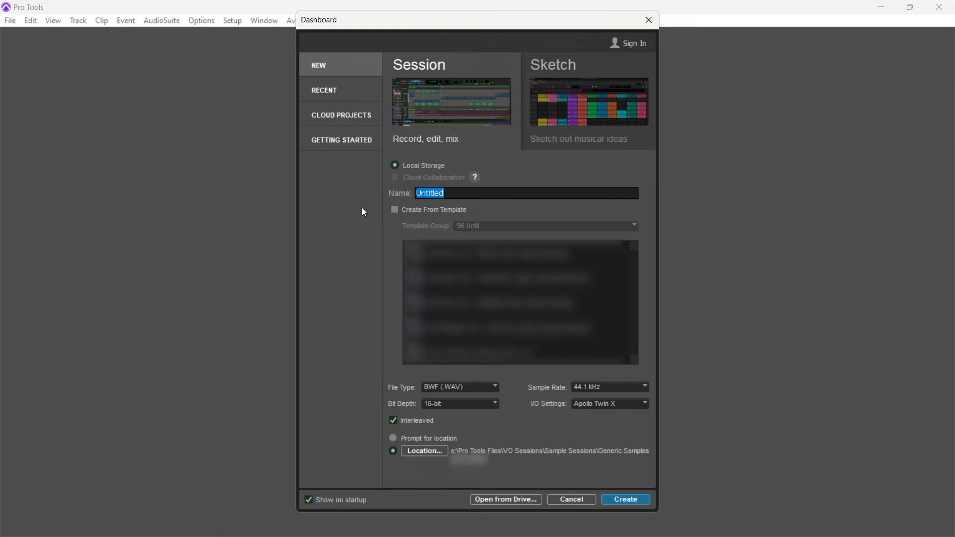
Name the new session VO Demo and set its I/O settings to Stereo Mix
{"action": "type", "text": "VO Dem"}
{"action": "key", "text": "BackSpace"}
{"action": "key", "text": "BackSpace"}
{"action": "type", "text": "emo"}
{"action": "left_click", "coordinate": [626, 404]}
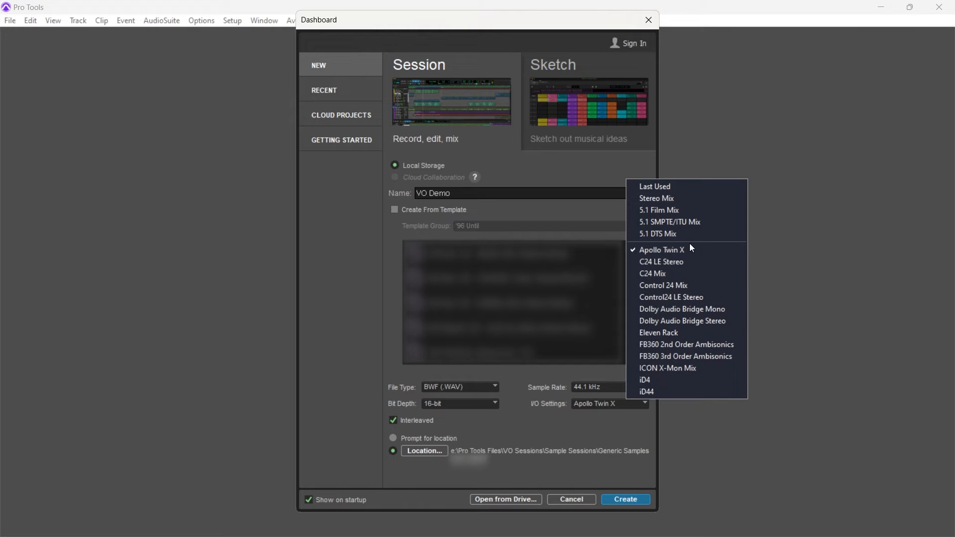
{"action": "left_click", "coordinate": [689, 198]}
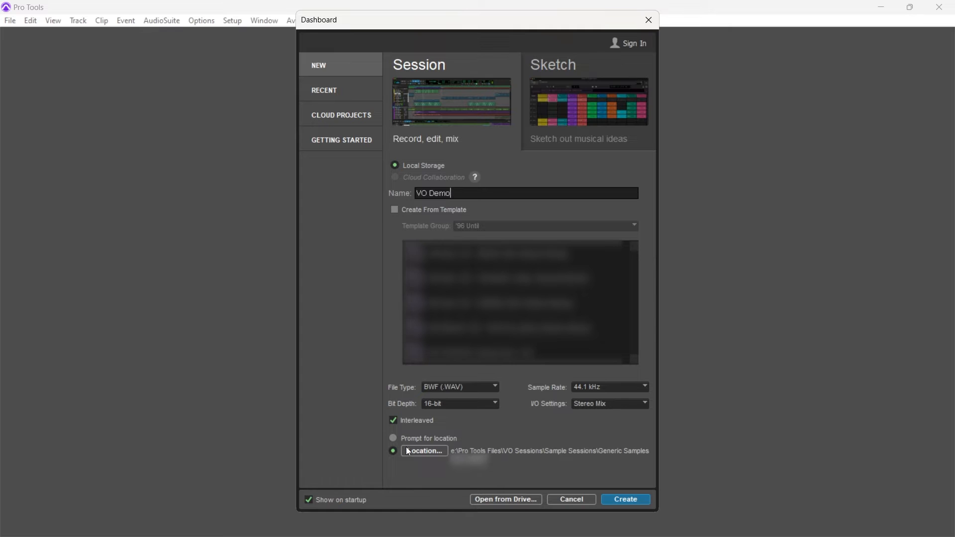
Use the current Generic Samples folder as the storage location and create the session
{"action": "left_click", "coordinate": [421, 450]}
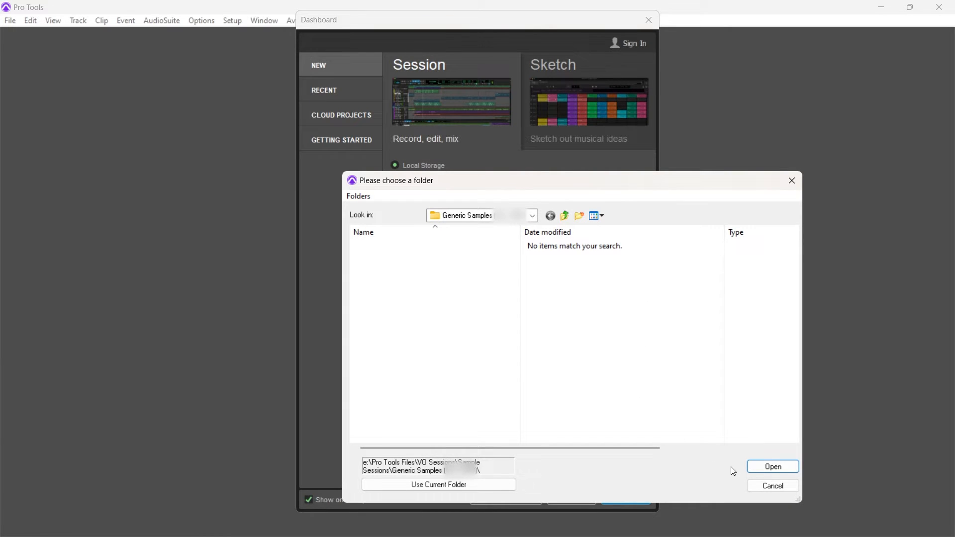
{"action": "left_click", "coordinate": [486, 490]}
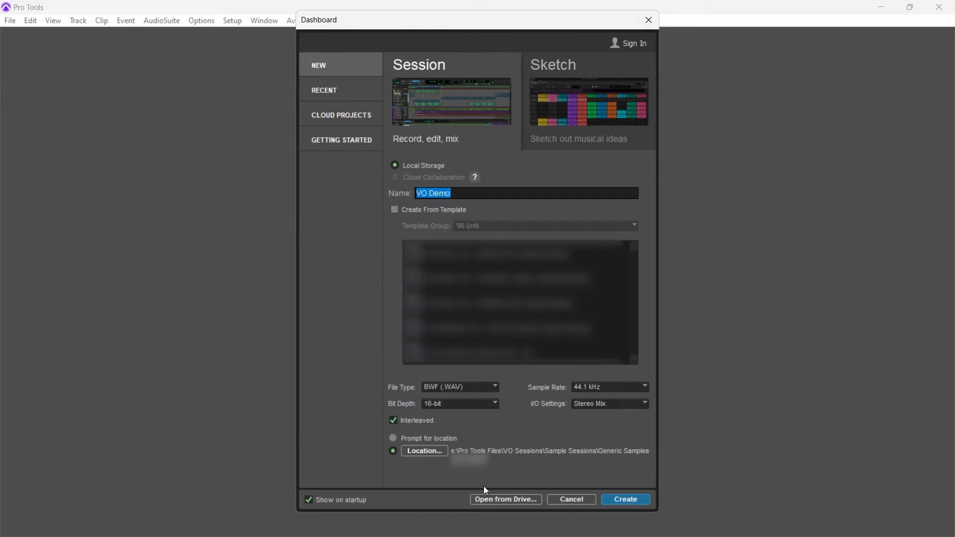
{"action": "left_click", "coordinate": [621, 499]}
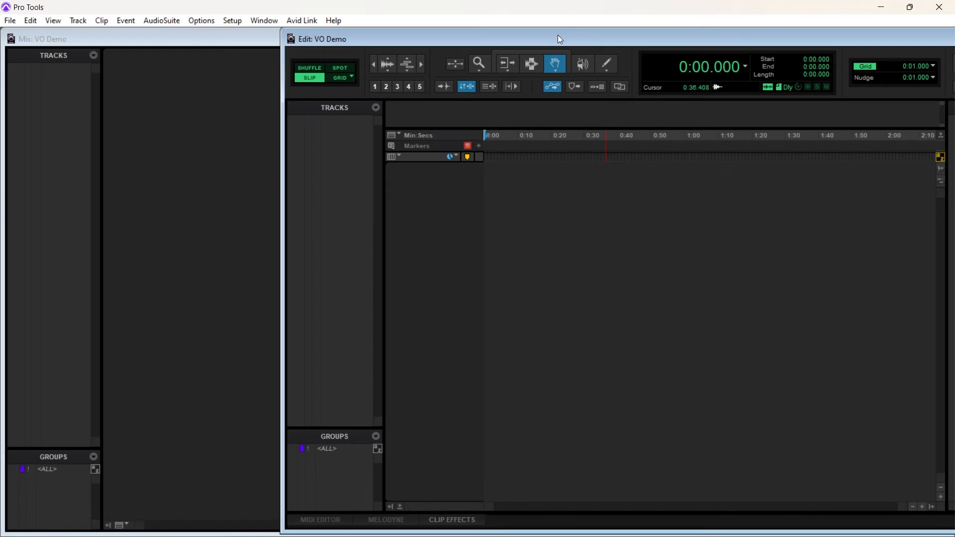
Maximize the Edit and Mix windows of the session, ending in the Edit window
{"action": "left_click_drag", "start_coordinate": [557, 35], "coordinate": [330, 35]}
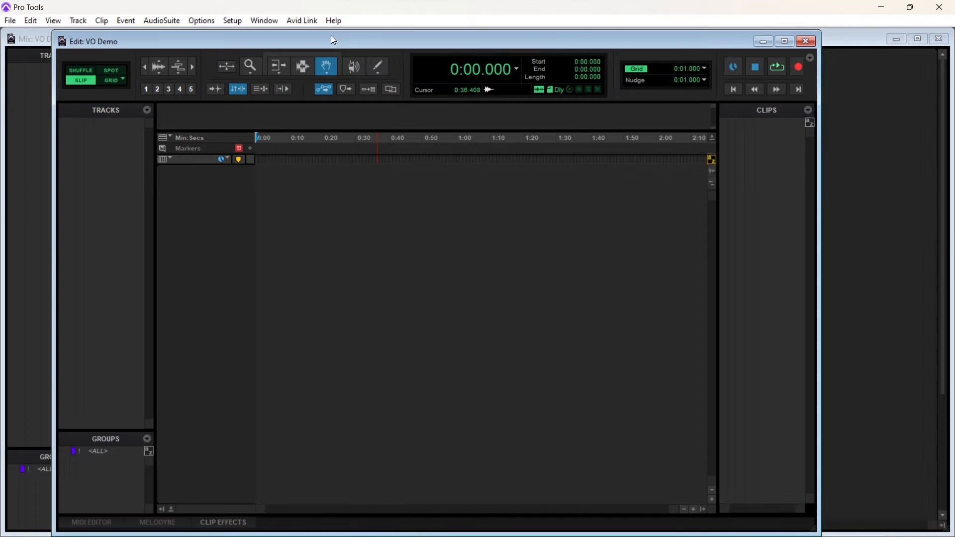
{"action": "left_click", "coordinate": [784, 41]}
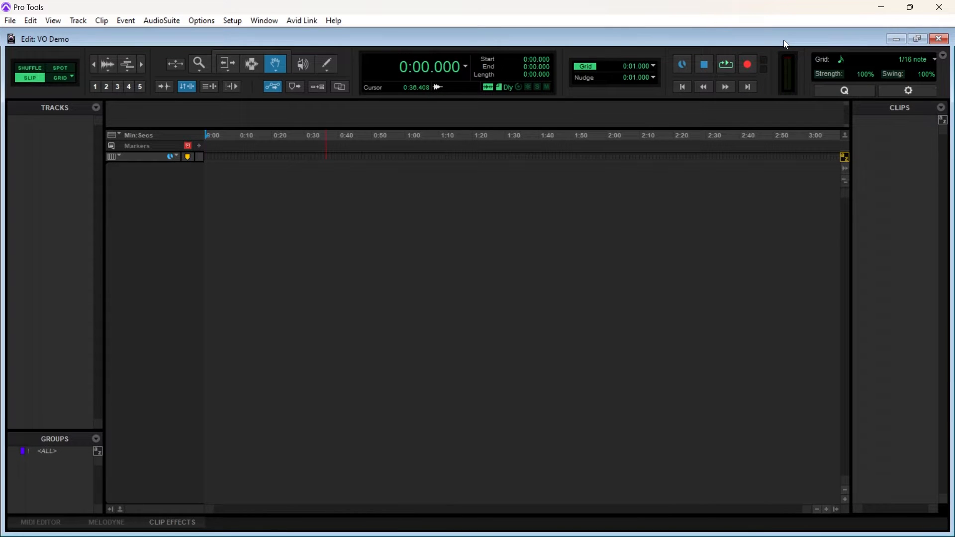
{"action": "key", "text": "ctrl+equal"}
{"action": "left_click", "coordinate": [920, 39]}
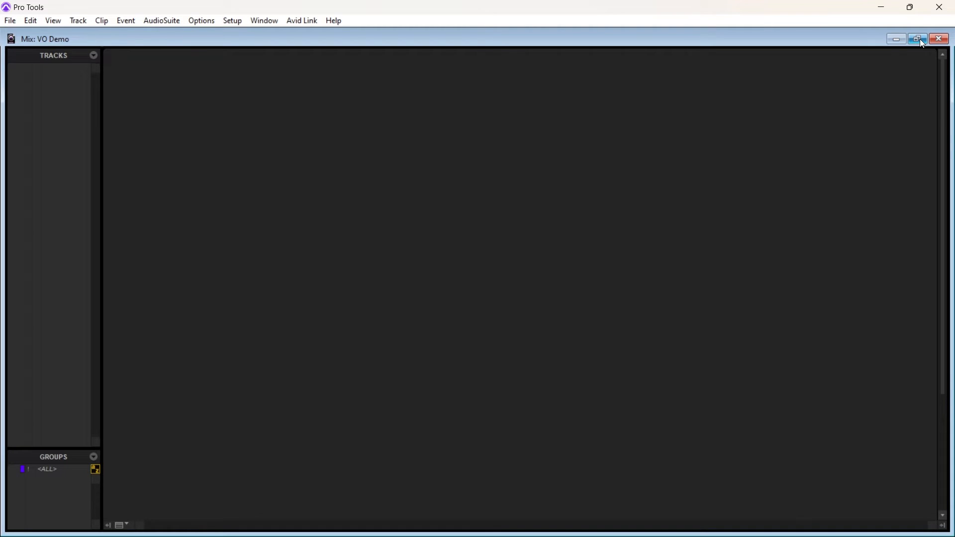
{"action": "key", "text": "ctrl+equal"}
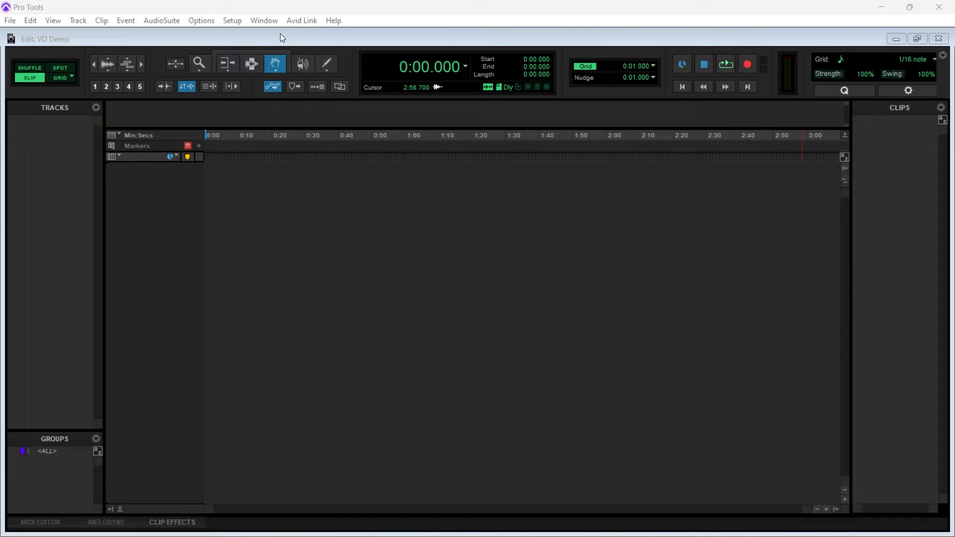
Turn on Pre-Fader Metering for the session
{"action": "left_click", "coordinate": [197, 22]}
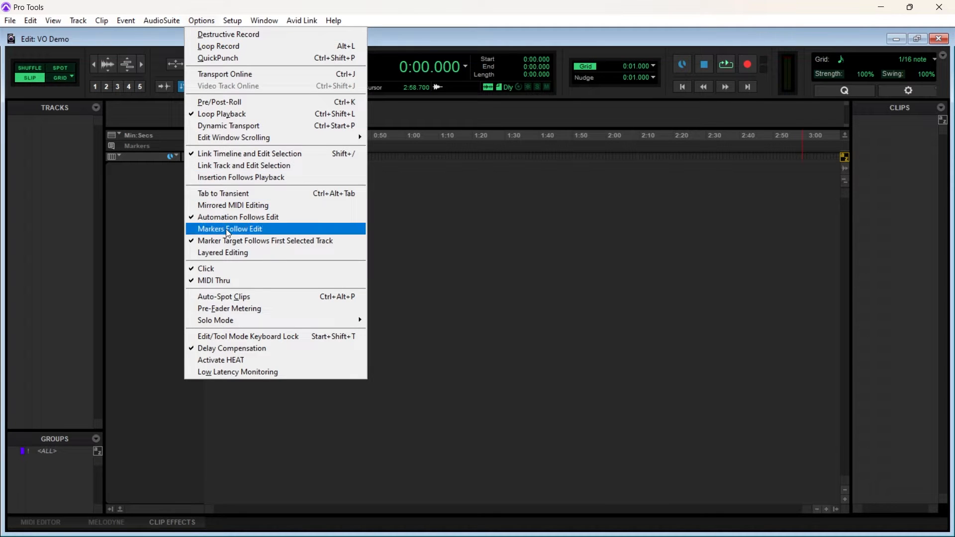
{"action": "left_click", "coordinate": [273, 309]}
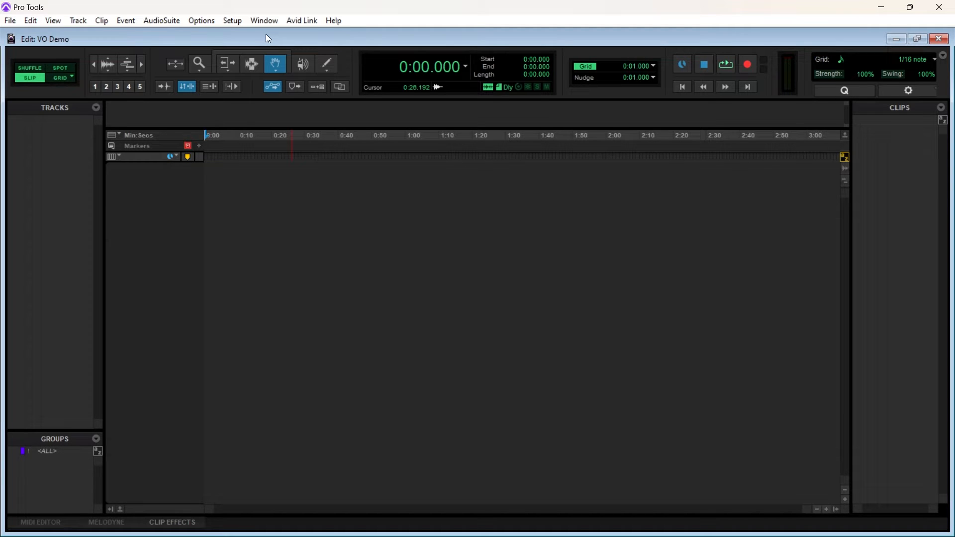
Set the playback engine's H/W buffer size to 128 samples, keeping the Audient USB ASIO driver, and confirm
{"action": "left_click", "coordinate": [233, 21]}
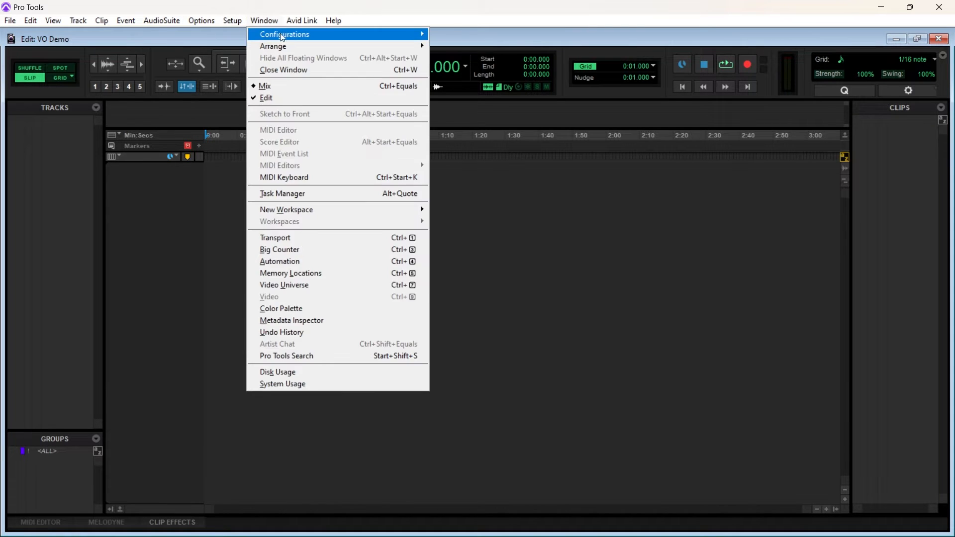
{"action": "left_click", "coordinate": [260, 47]}
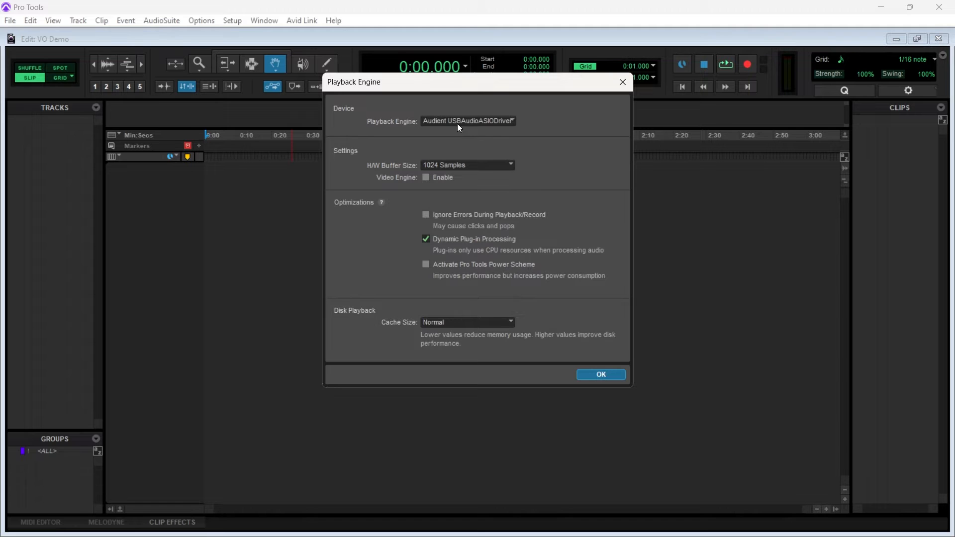
{"action": "left_click", "coordinate": [489, 168]}
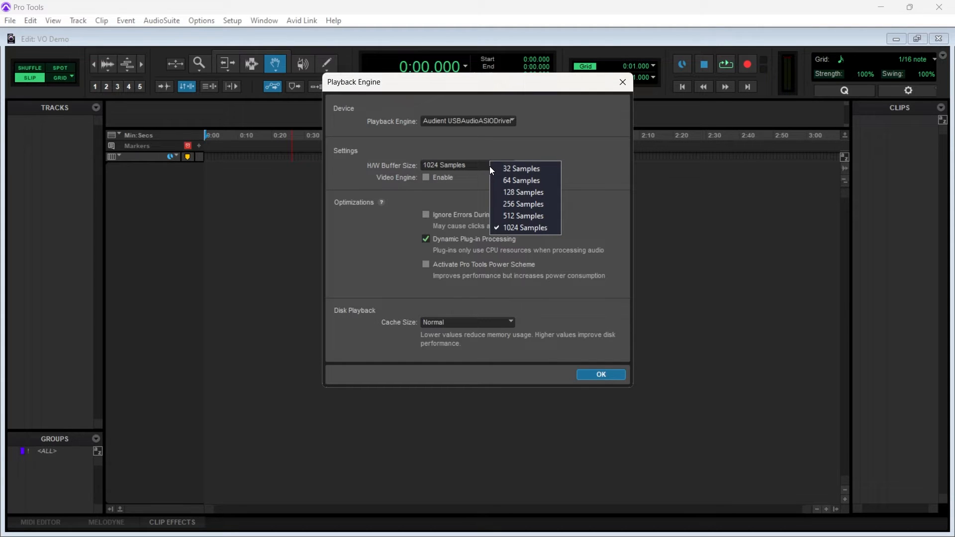
{"action": "left_click", "coordinate": [545, 196]}
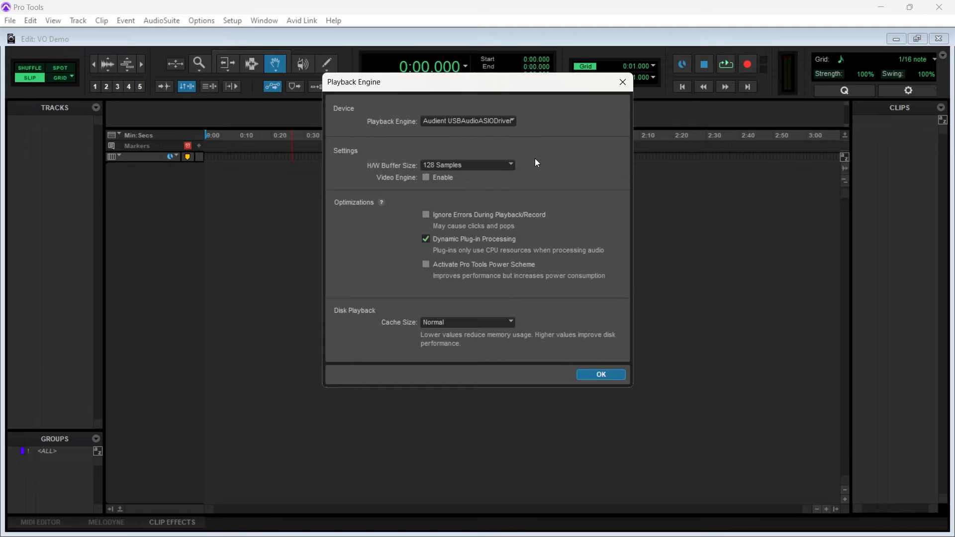
{"action": "left_click", "coordinate": [493, 166]}
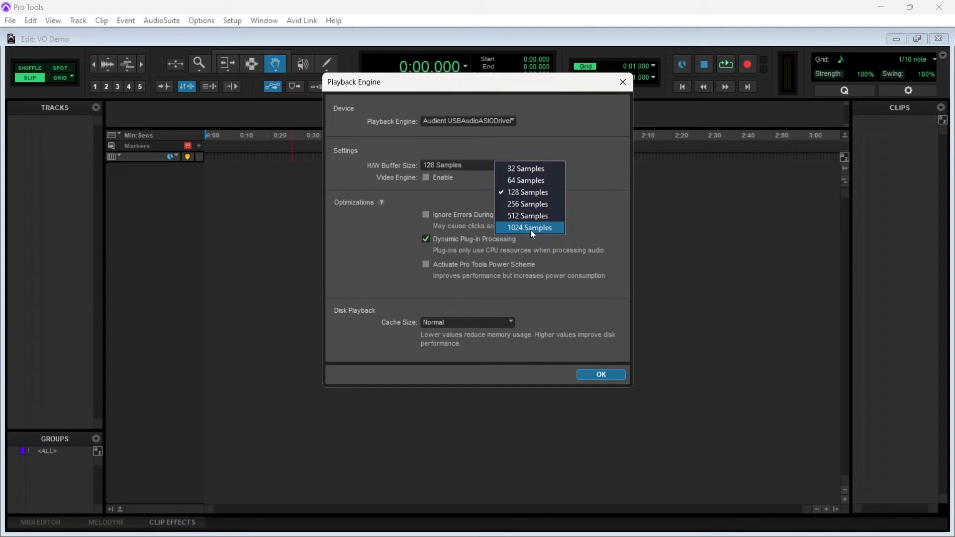
{"action": "left_click", "coordinate": [584, 166]}
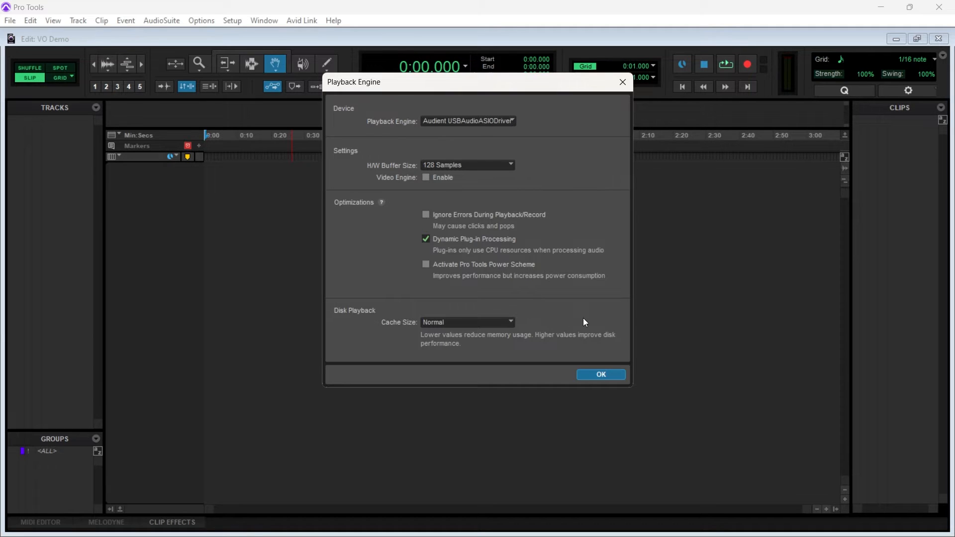
{"action": "left_click", "coordinate": [585, 379]}
Review the input paths in I/O Setup and set the output Monitor Path to Analogue 1-2 (Stereo)
{"action": "left_click", "coordinate": [232, 21]}
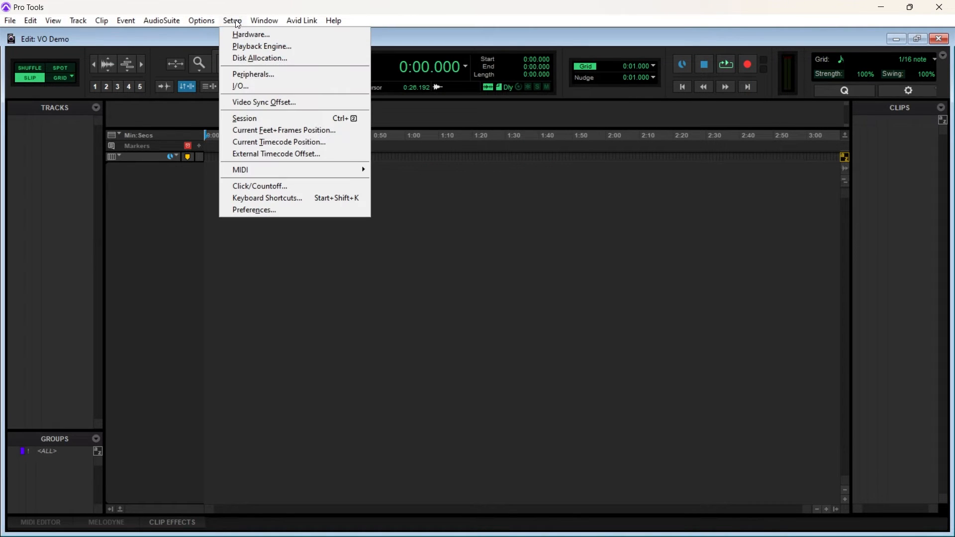
{"action": "left_click", "coordinate": [262, 86]}
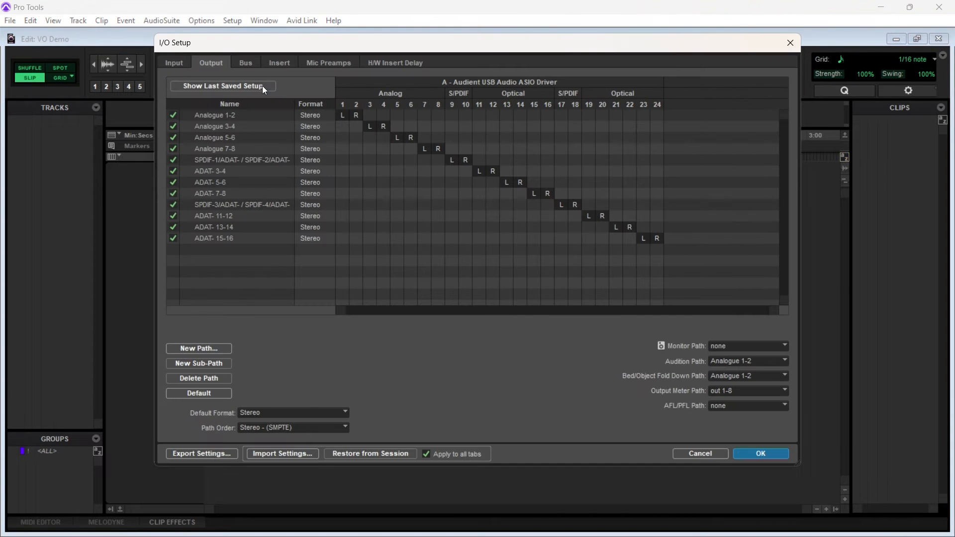
{"action": "left_click", "coordinate": [164, 62]}
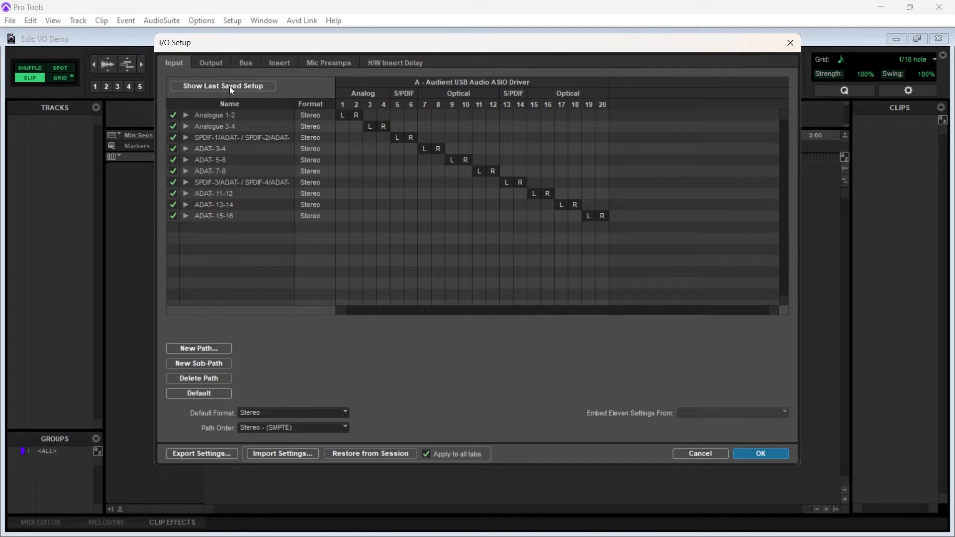
{"action": "left_click", "coordinate": [202, 60]}
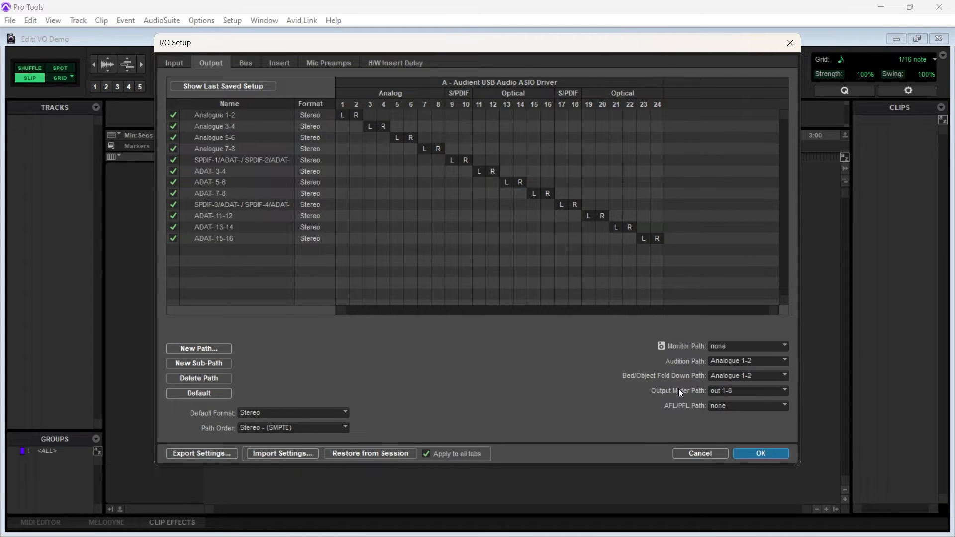
{"action": "left_click", "coordinate": [738, 347]}
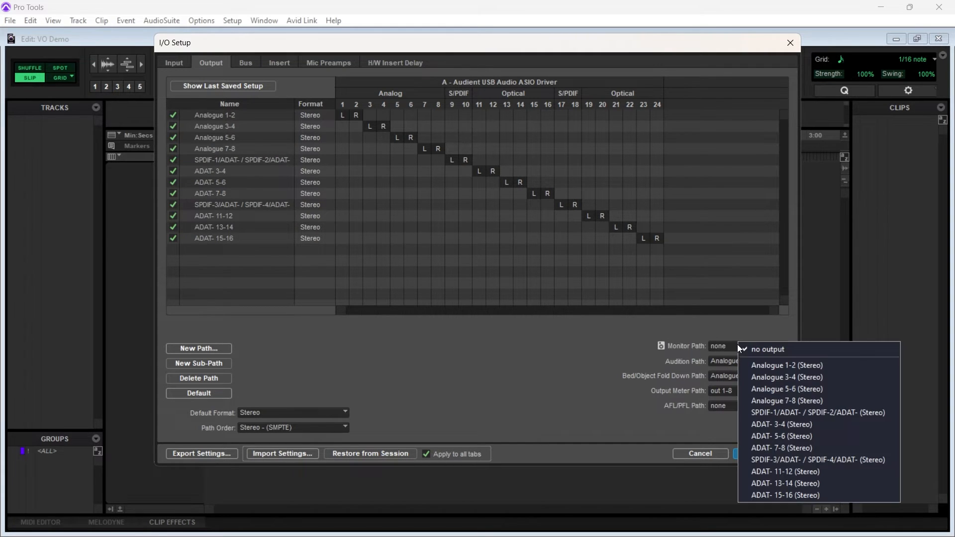
{"action": "left_click", "coordinate": [764, 366]}
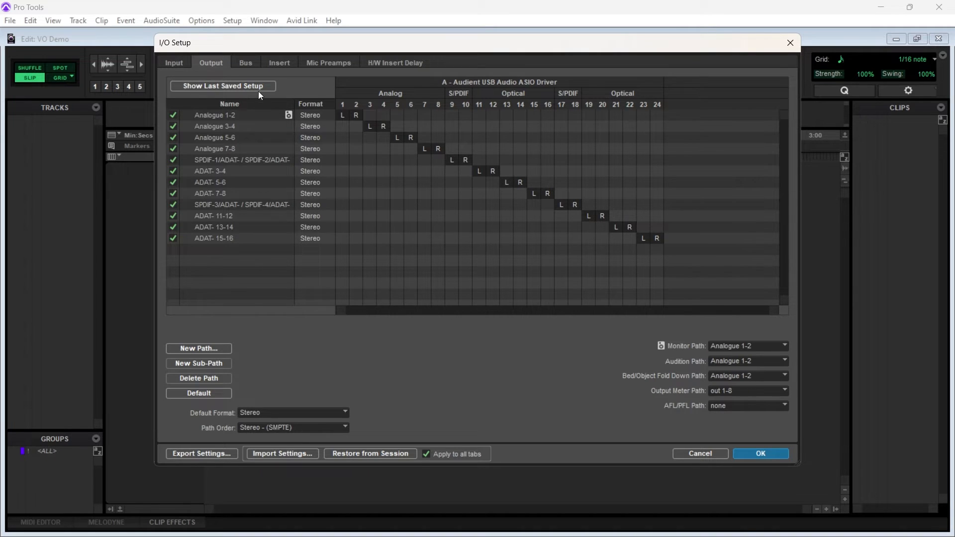
Review the bus, insert, mic preamp, hardware insert delay and input settings, and apply the I/O setup
{"action": "left_click", "coordinate": [247, 62]}
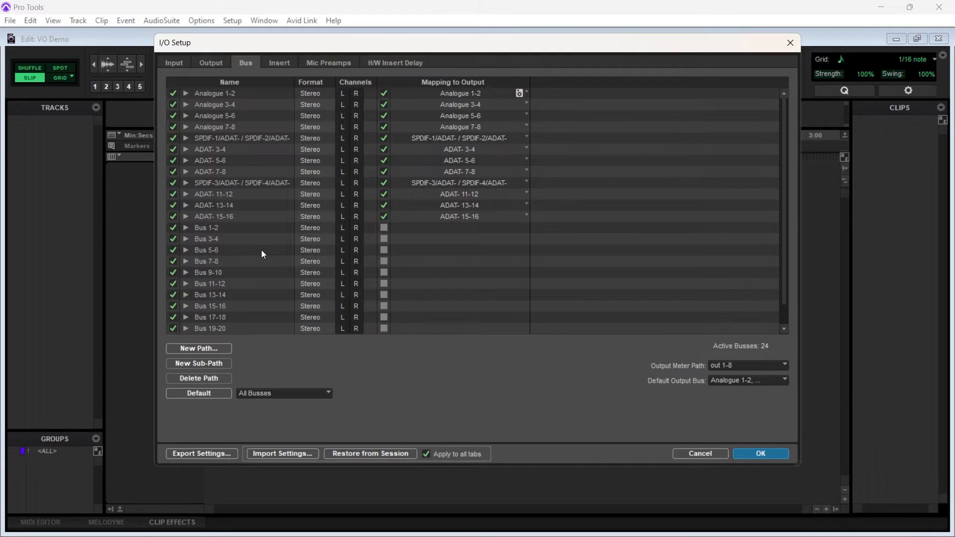
{"action": "scroll", "coordinate": [262, 251], "scroll_direction": "down", "scroll_amount": 1}
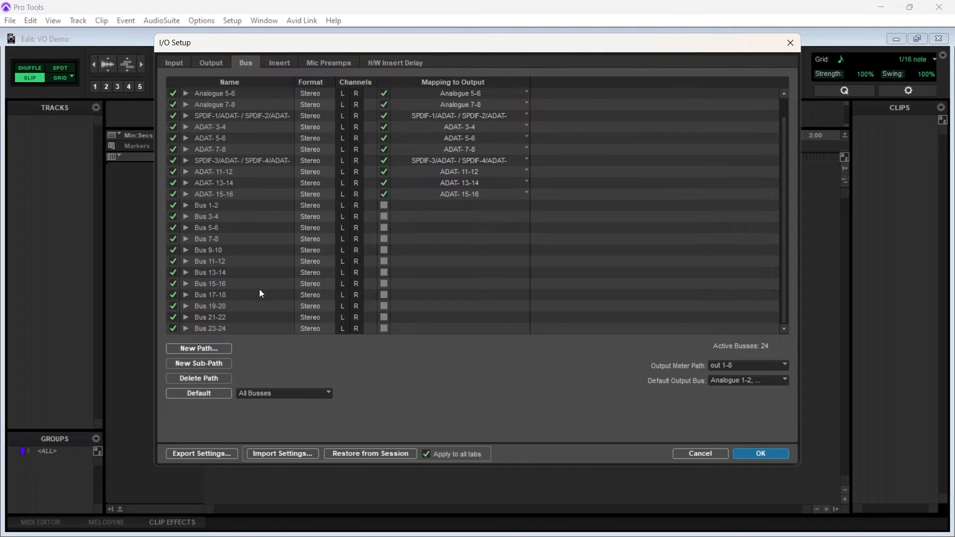
{"action": "left_click", "coordinate": [282, 67]}
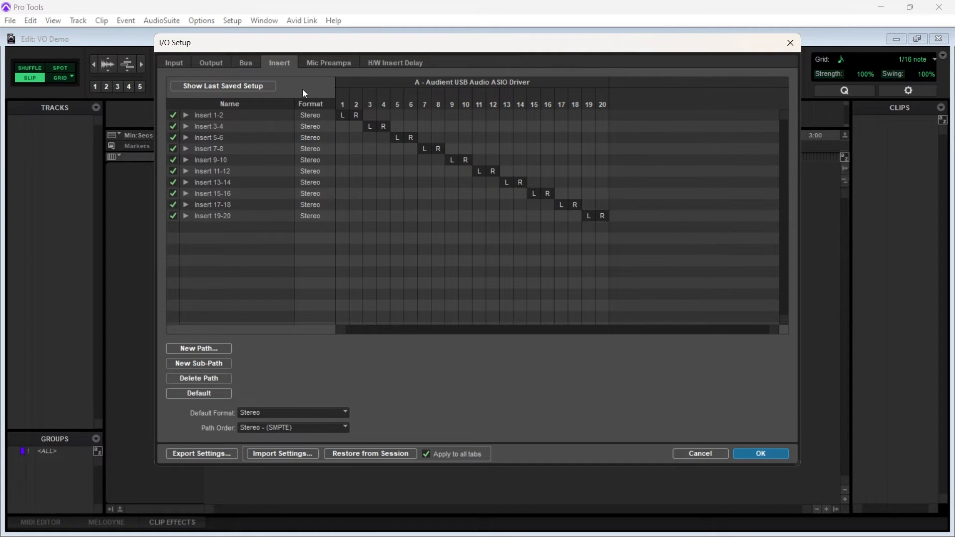
{"action": "left_click", "coordinate": [326, 65]}
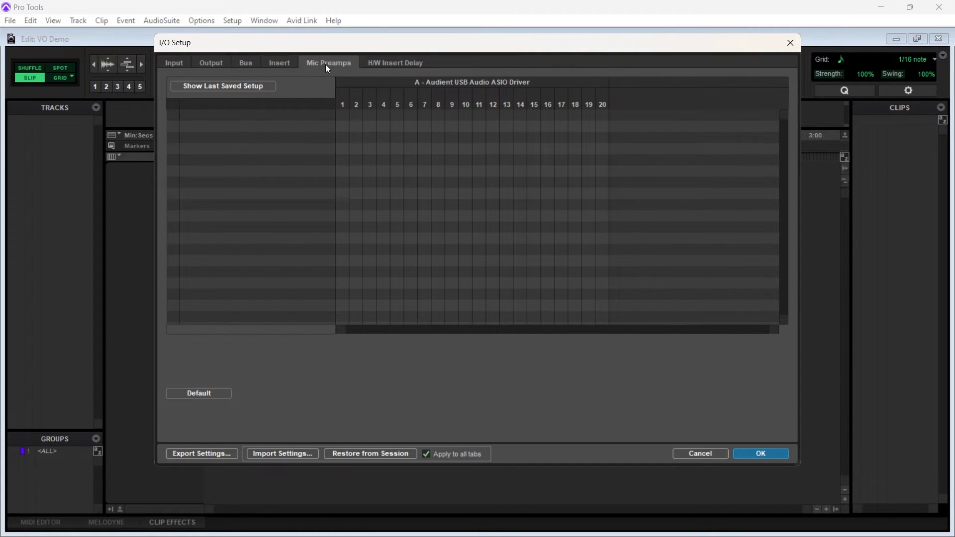
{"action": "left_click", "coordinate": [398, 60]}
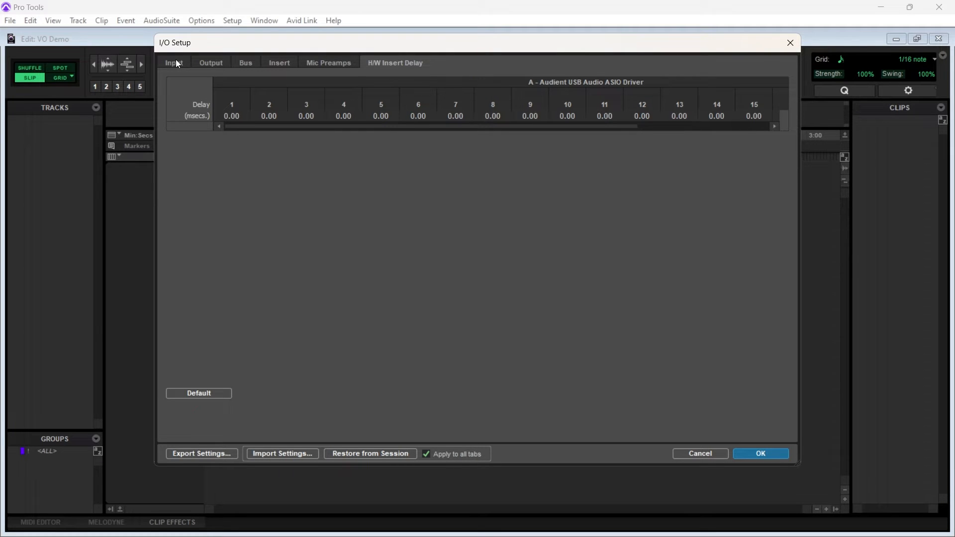
{"action": "left_click", "coordinate": [178, 63]}
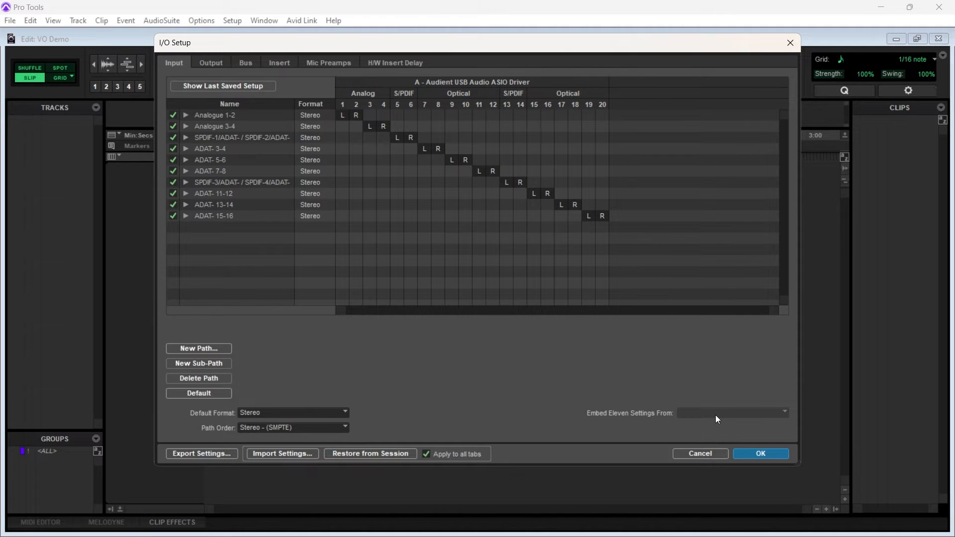
{"action": "left_click", "coordinate": [746, 452]}
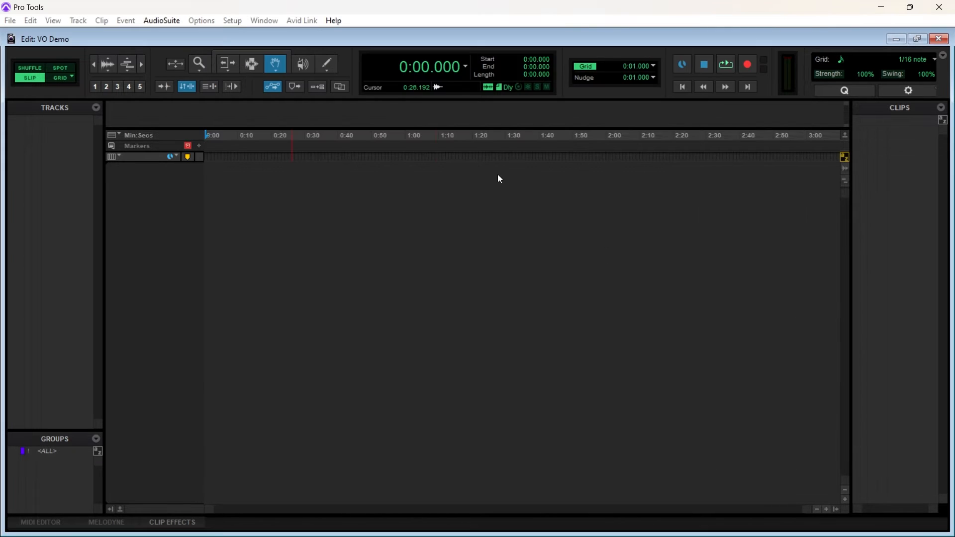
Examine the sample rate, bit depth and audio format in Session Setup, and close it
{"action": "left_click", "coordinate": [232, 21]}
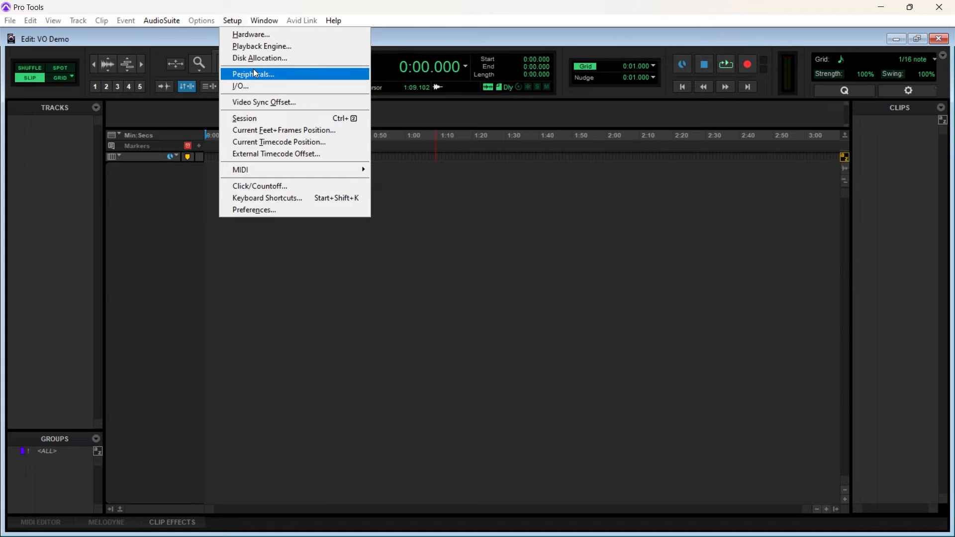
{"action": "left_click", "coordinate": [289, 117]}
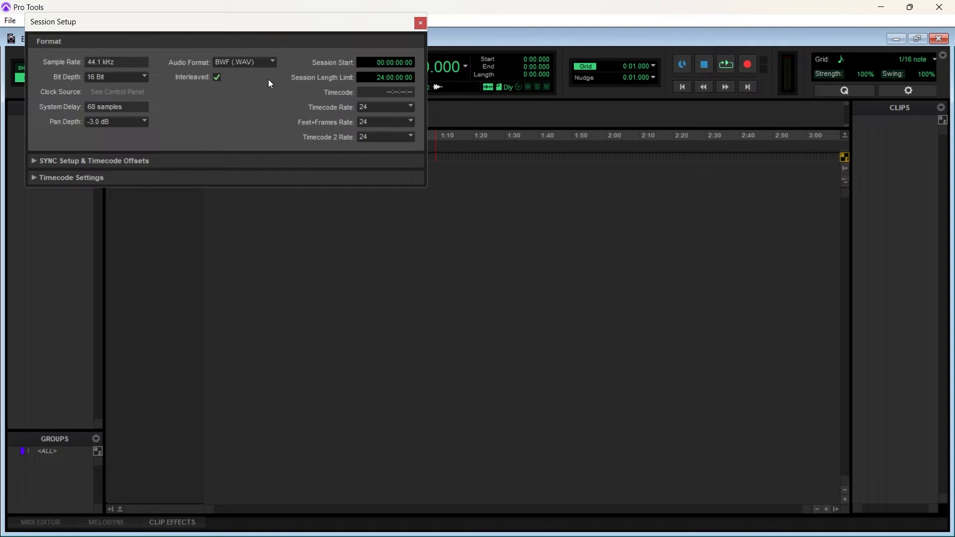
{"action": "left_click", "coordinate": [421, 23]}
{"action": "left_click", "coordinate": [232, 20]}
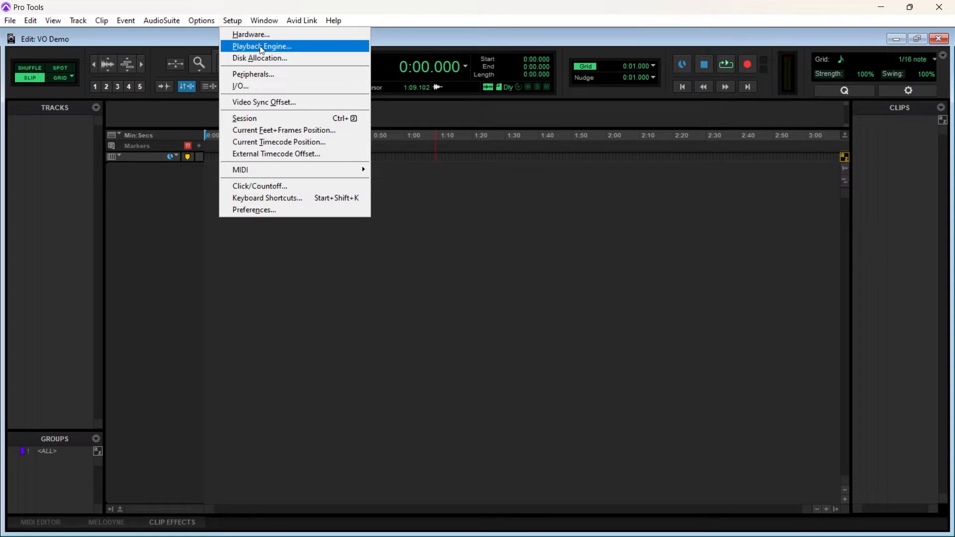
{"action": "left_click", "coordinate": [266, 58]}
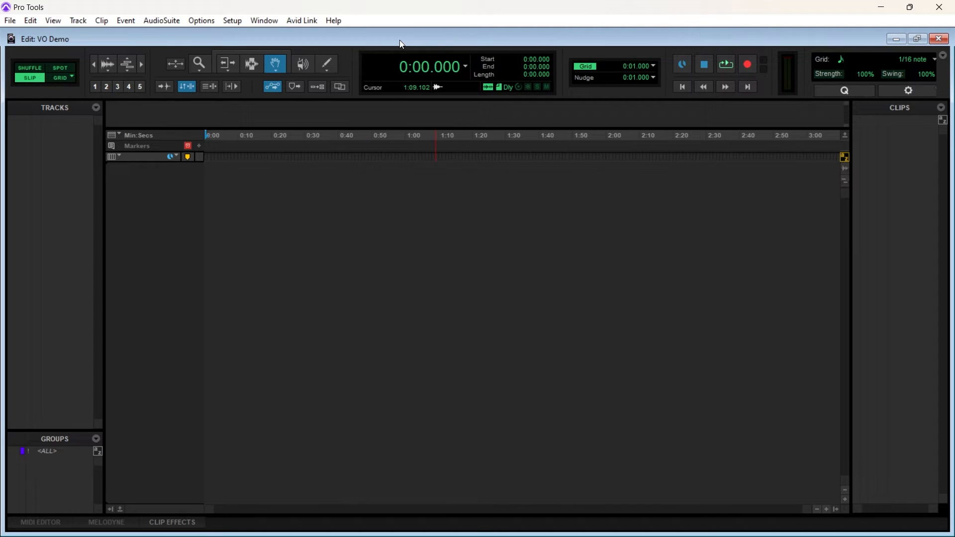
Set up one new mono audio track named VO and add a second entry to the new tracks
{"action": "key", "text": "ctrl+shift+n"}
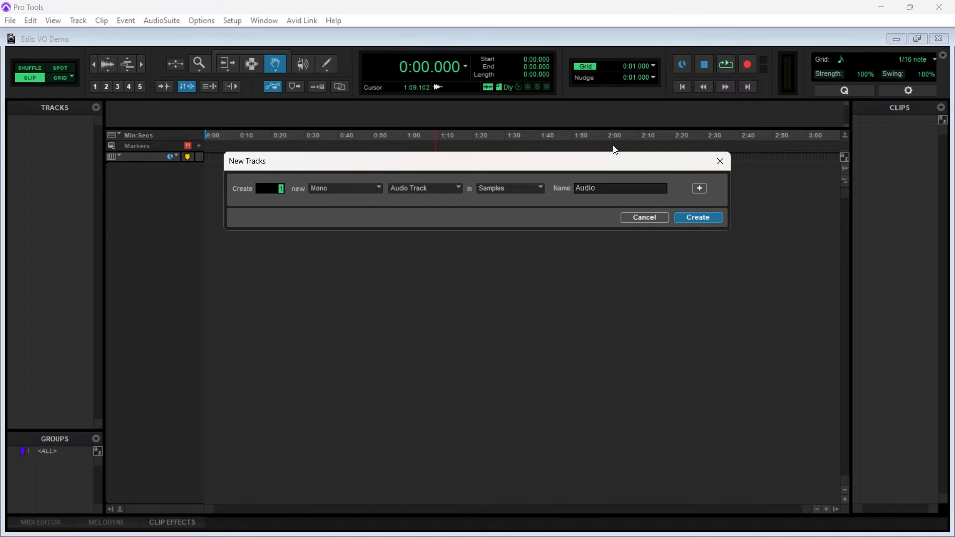
{"action": "left_click", "coordinate": [615, 189]}
{"action": "type", "text": "VO"}
{"action": "key", "text": "ctrl+shift+Down"}
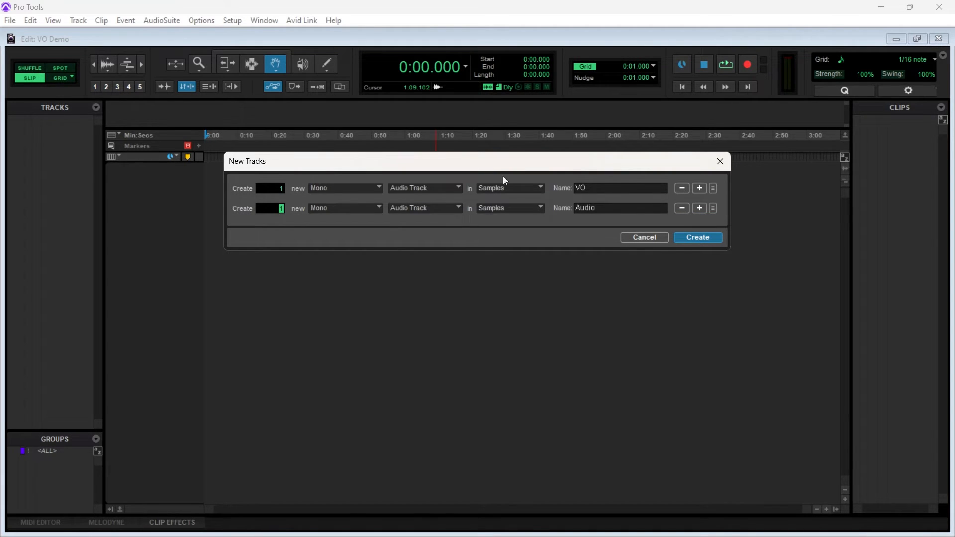
Make the second entry a stereo Master Fader named MF, and create both tracks
{"action": "left_click", "coordinate": [371, 208]}
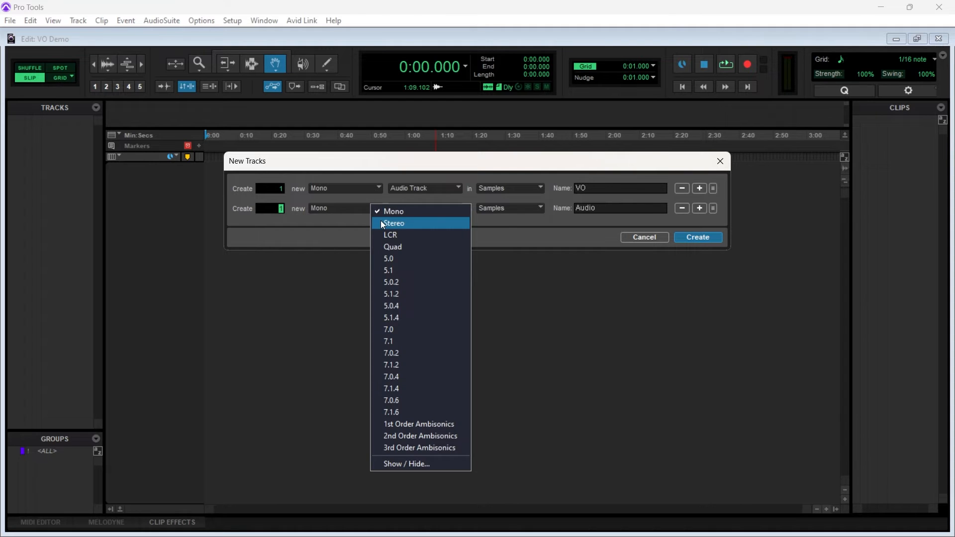
{"action": "left_click", "coordinate": [383, 224]}
{"action": "left_click", "coordinate": [436, 208]}
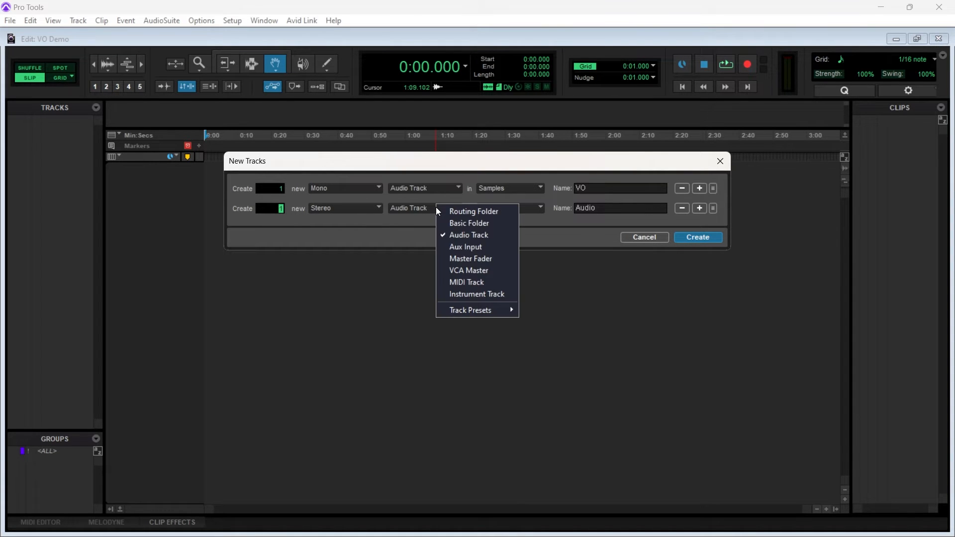
{"action": "left_click", "coordinate": [466, 259]}
{"action": "left_click", "coordinate": [622, 205]}
{"action": "double_click", "coordinate": [622, 205]}
{"action": "type", "text": "MF"}
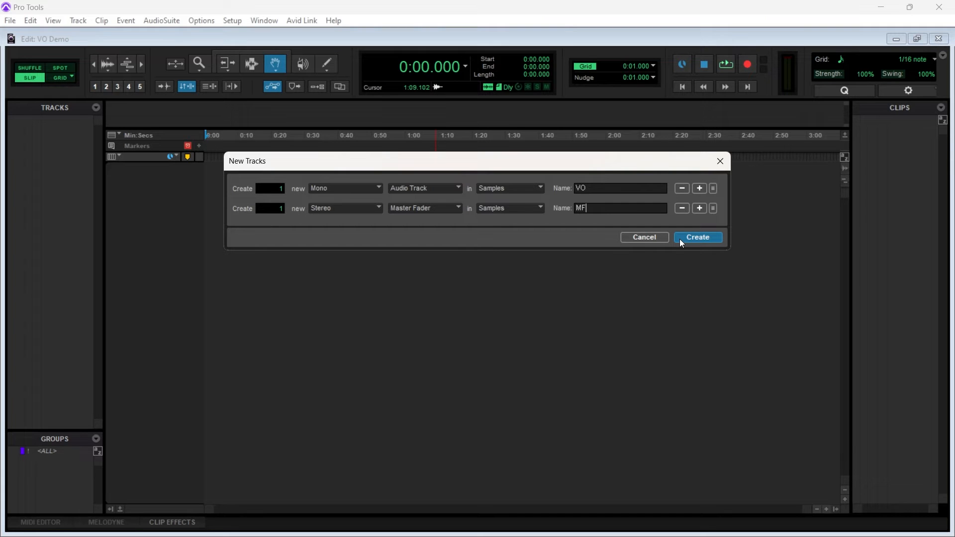
{"action": "left_click", "coordinate": [680, 240]}
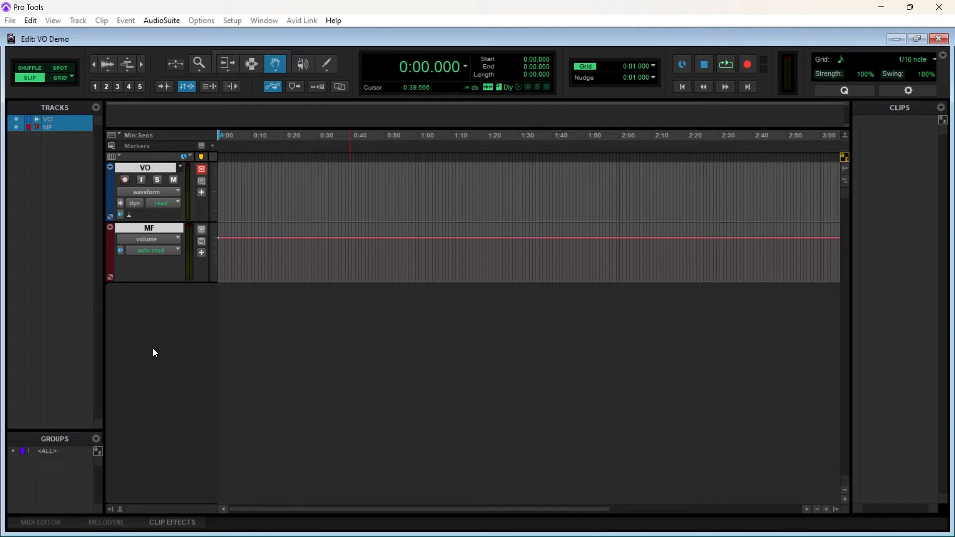
Check the VO track's root media folder in Disk Allocation, and select only the VO track
{"action": "left_click", "coordinate": [232, 22]}
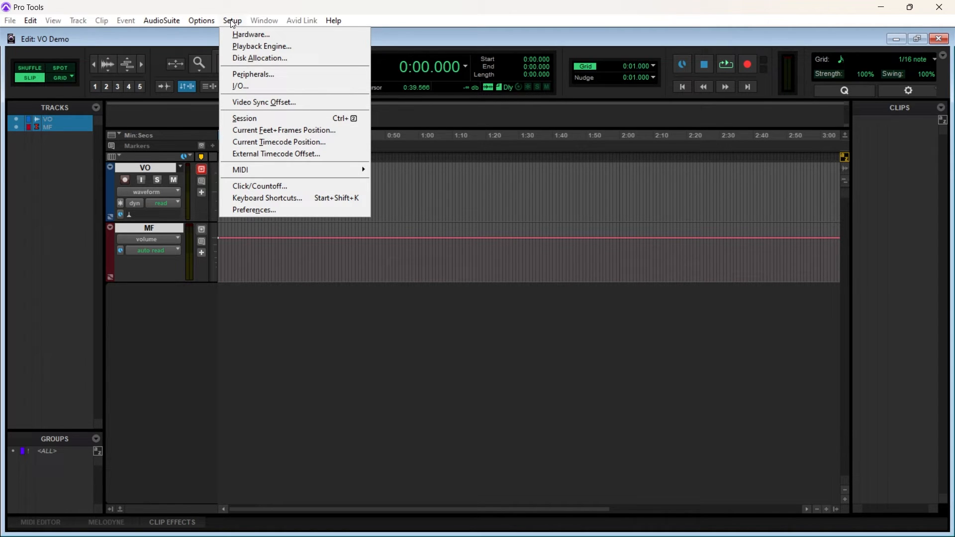
{"action": "left_click", "coordinate": [274, 61]}
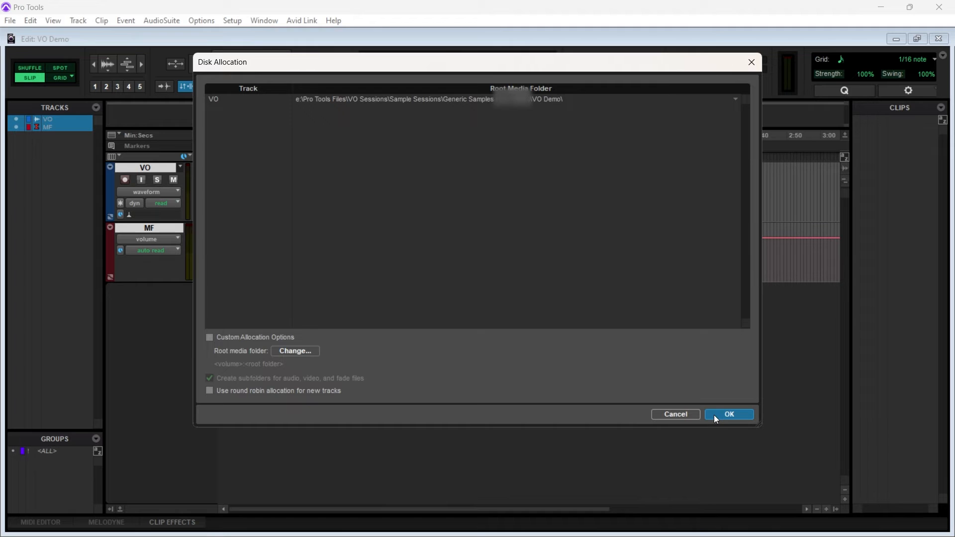
{"action": "left_click", "coordinate": [729, 414]}
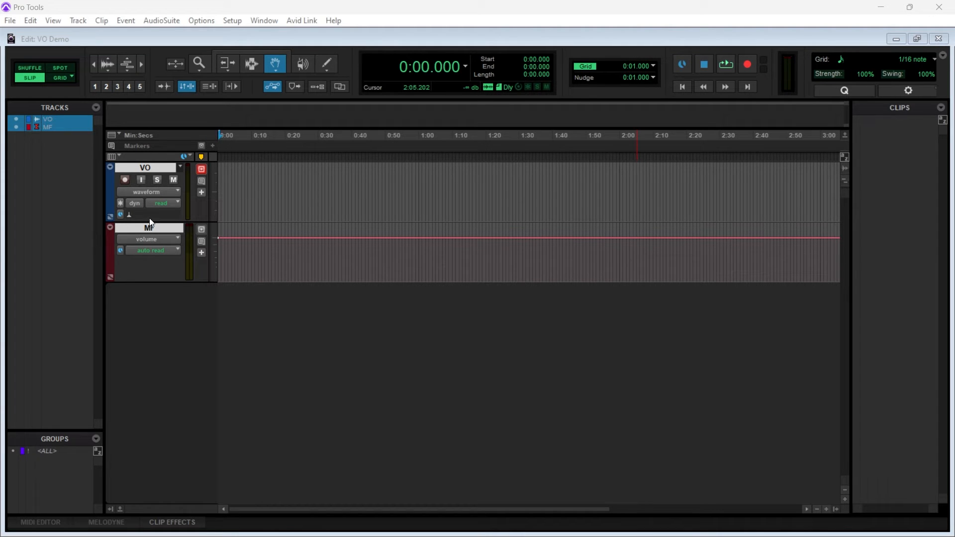
{"action": "left_click", "coordinate": [155, 164], "text": "ctrl"}
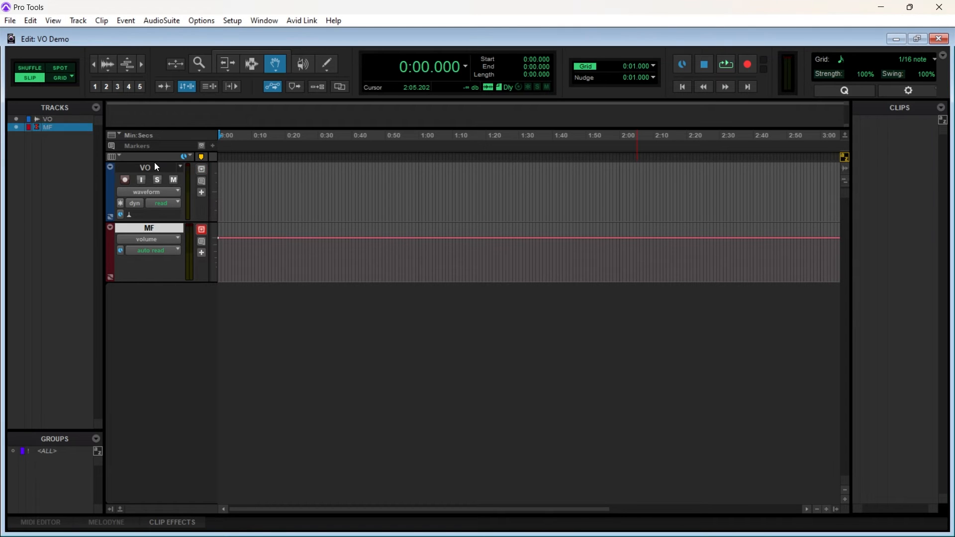
{"action": "left_click", "coordinate": [157, 168]}
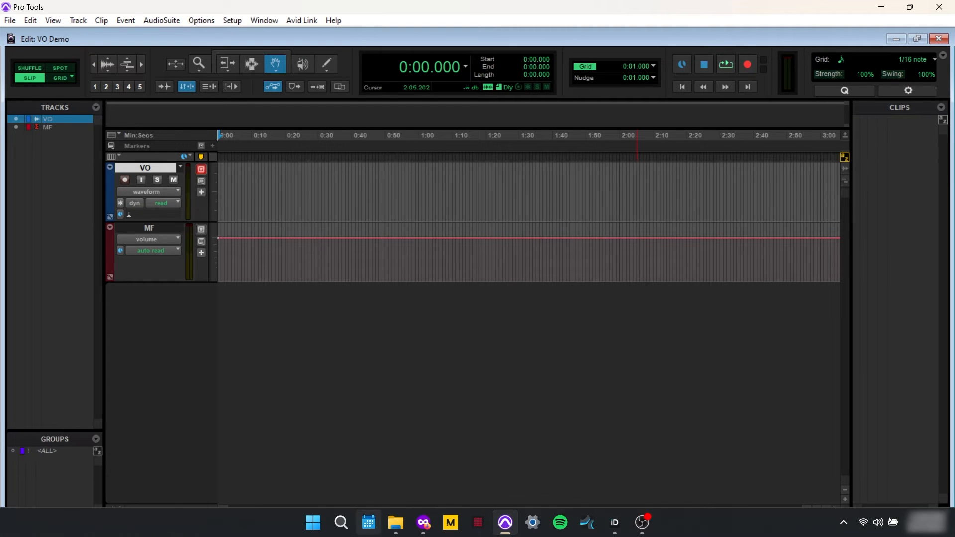
Check the Mic 1 channel in the Audient iD mixer, and mute the VO track in Pro Tools
{"action": "left_click", "coordinate": [615, 523]}
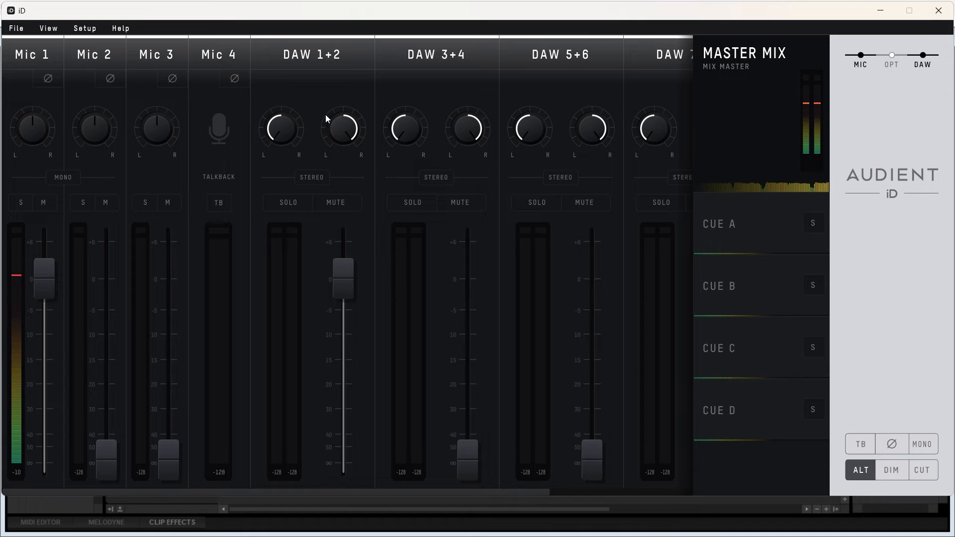
{"action": "left_click", "coordinate": [881, 12]}
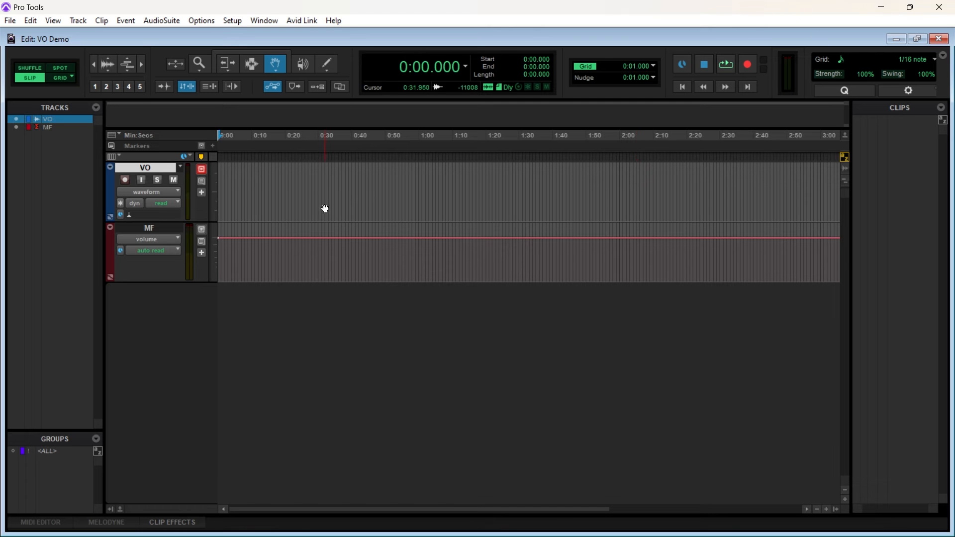
{"action": "left_click", "coordinate": [174, 178]}
Examine the inserts, sends, I/O routing, pan and faders of the VO and MF tracks in the Mix window
{"action": "key", "text": "ctrl+equal"}
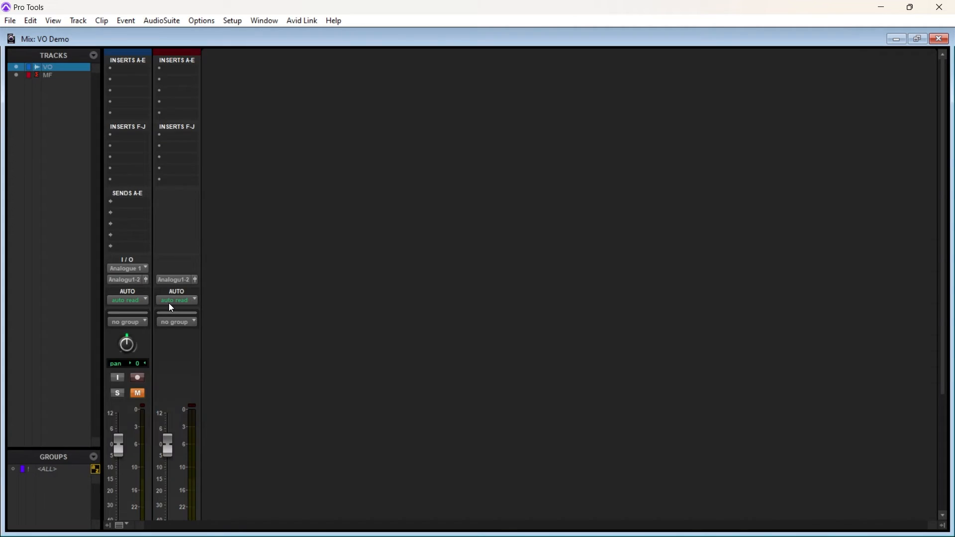
{"action": "scroll", "coordinate": [311, 268], "scroll_direction": "down", "scroll_amount": 3}
{"action": "scroll", "coordinate": [311, 269], "scroll_direction": "down", "scroll_amount": 1}
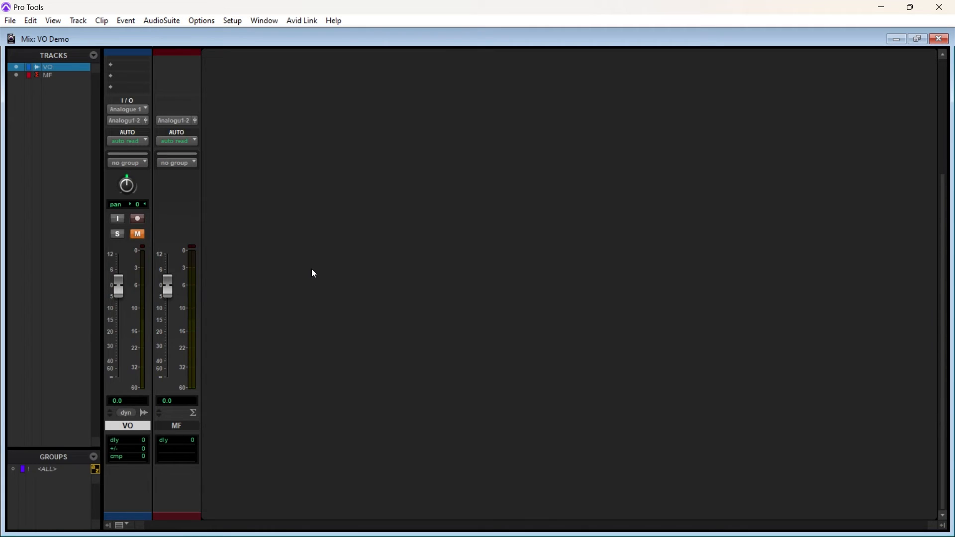
{"action": "scroll", "coordinate": [313, 273], "scroll_direction": "up", "scroll_amount": 5}
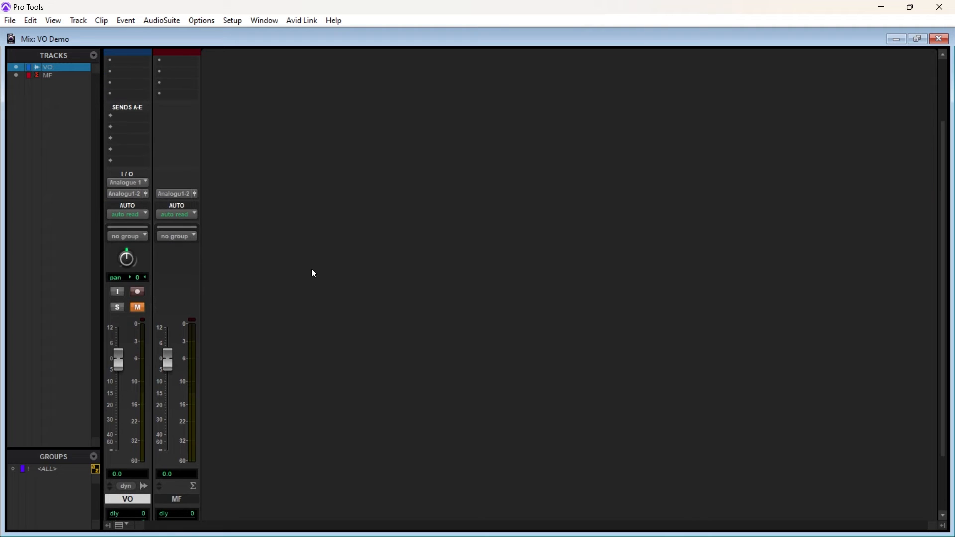
{"action": "scroll", "coordinate": [311, 269], "scroll_direction": "up", "scroll_amount": 2}
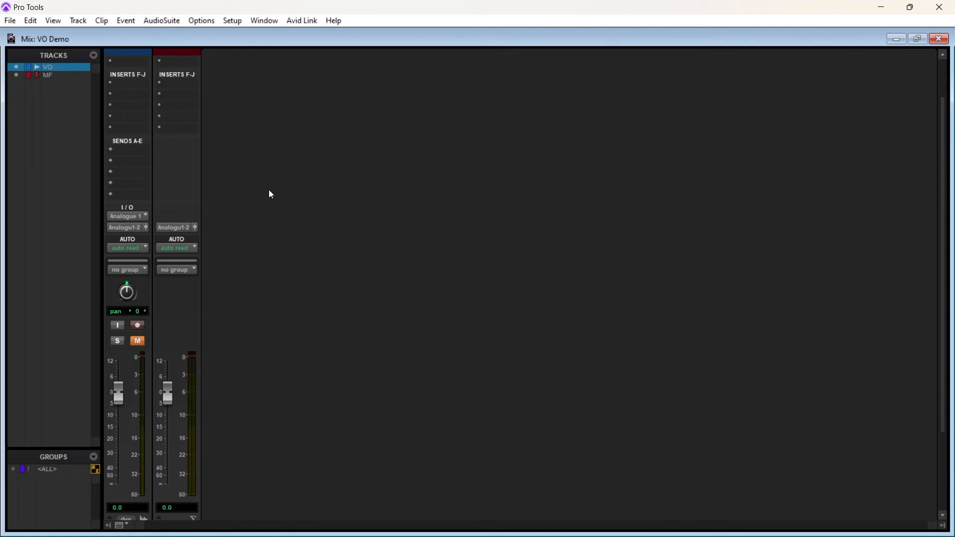
{"action": "scroll", "coordinate": [269, 191], "scroll_direction": "down", "scroll_amount": 2}
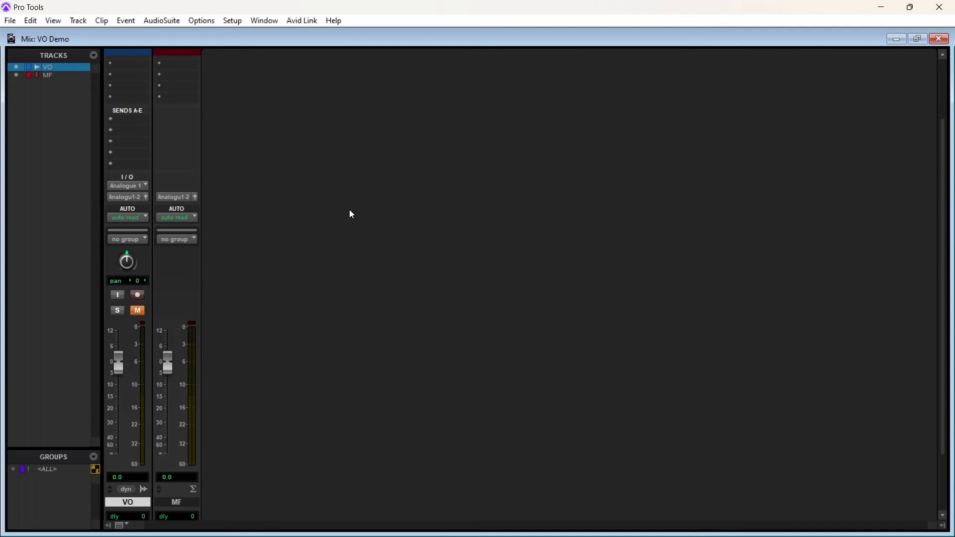
{"action": "scroll", "coordinate": [349, 210], "scroll_direction": "up", "scroll_amount": 3}
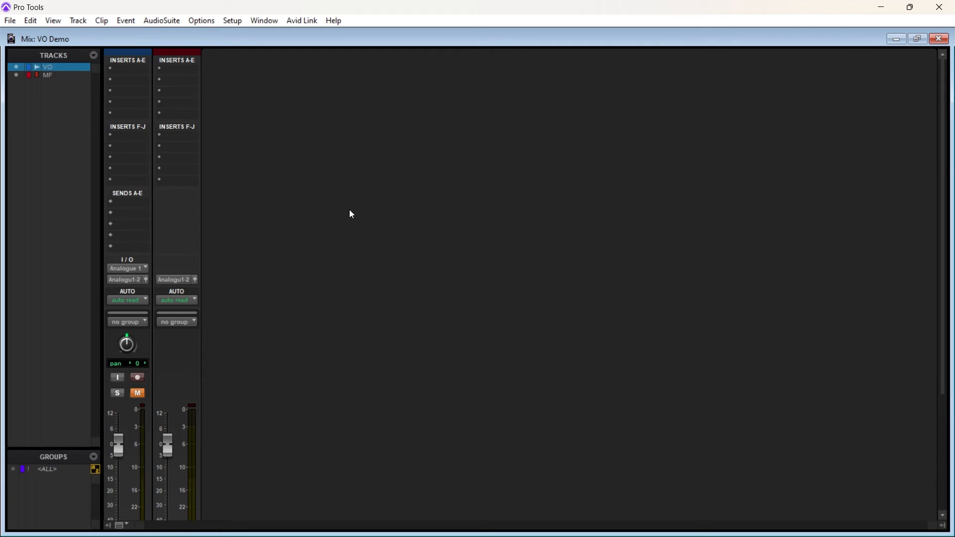
{"action": "scroll", "coordinate": [352, 214], "scroll_direction": "down", "scroll_amount": 3}
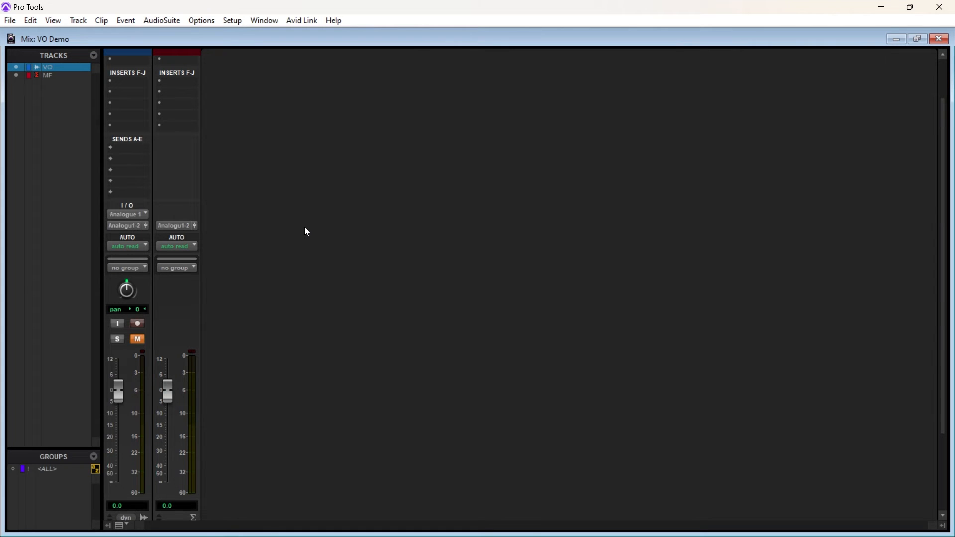
{"action": "key", "text": "ctrl+equal"}
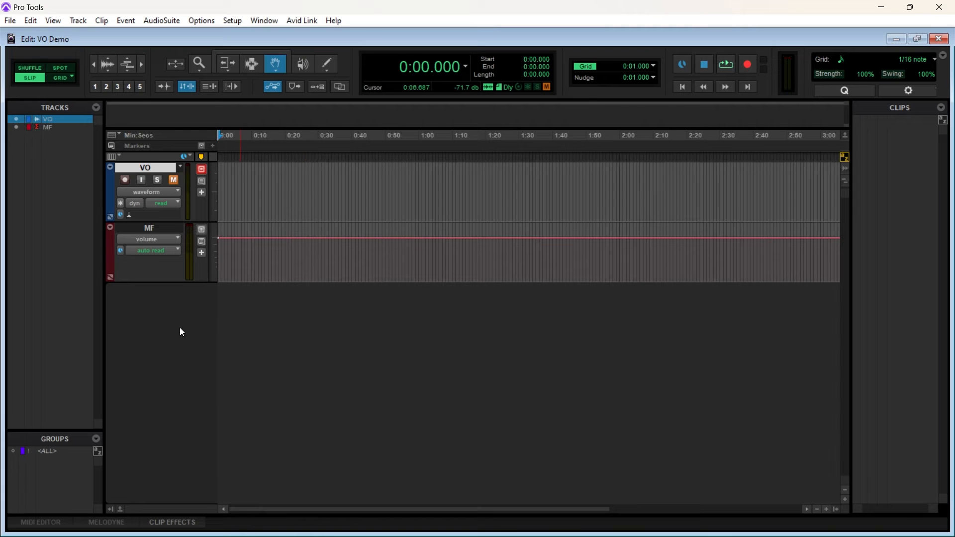
Record-enable the VO track with input monitoring on, and check its input level in the Mix window
{"action": "left_click", "coordinate": [125, 180]}
{"action": "left_click", "coordinate": [140, 181]}
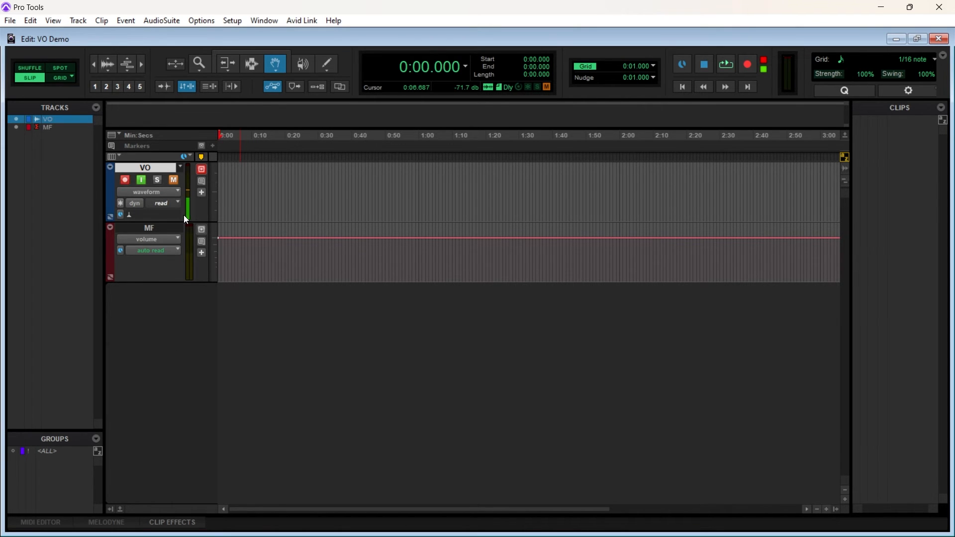
{"action": "key", "text": "ctrl+equal"}
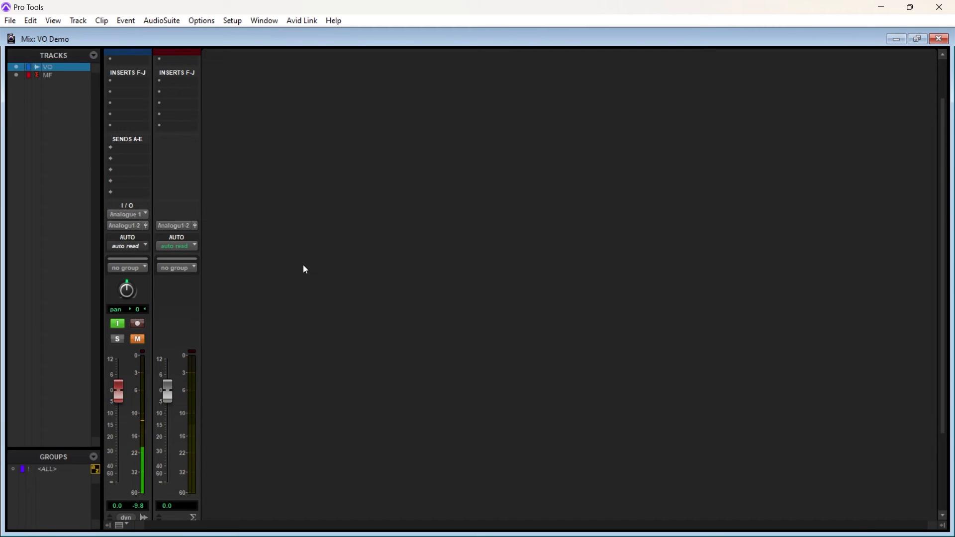
{"action": "scroll", "coordinate": [306, 269], "scroll_direction": "down", "scroll_amount": 3}
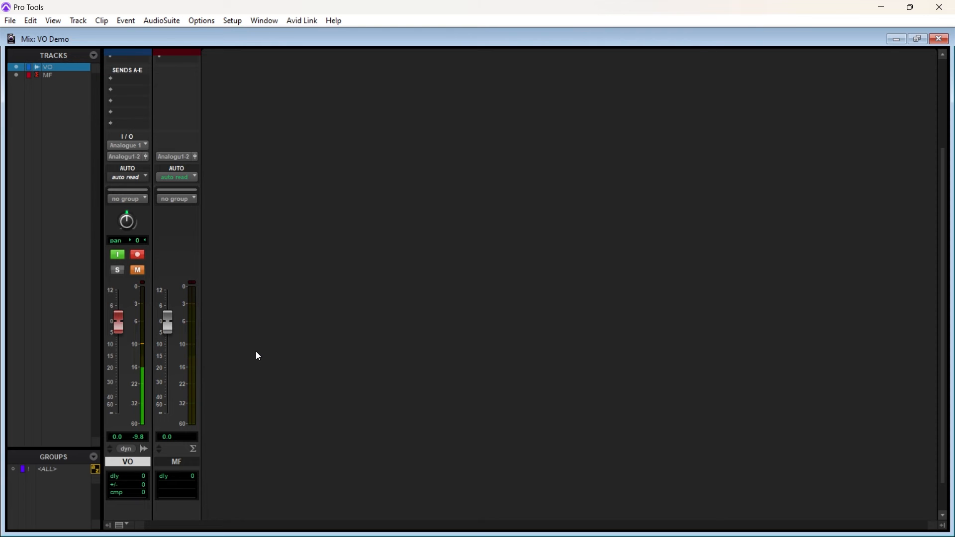
Compare the Mic 1 level in the Audient iD mixer, and return to the Pro Tools Edit window
{"action": "mouse_move", "coordinate": [643, 527]}
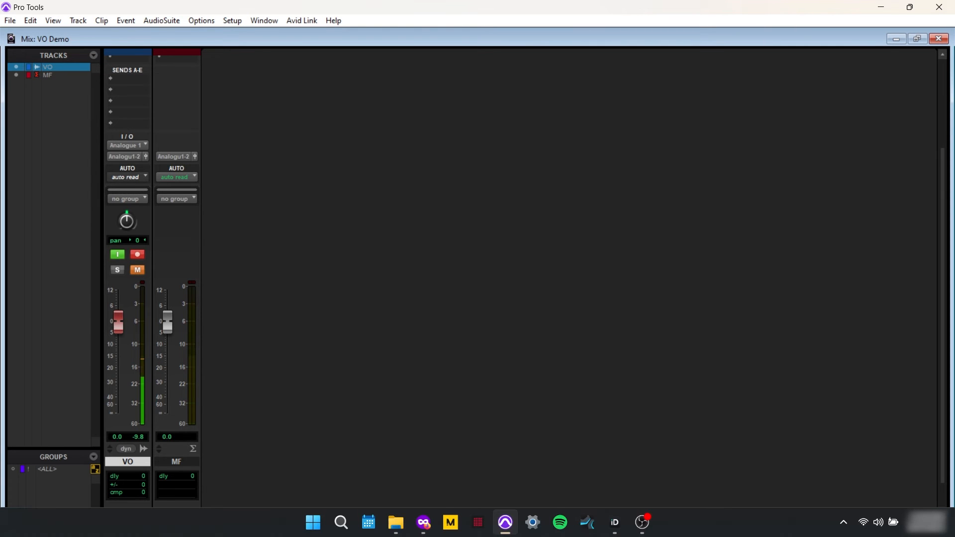
{"action": "left_click", "coordinate": [615, 522]}
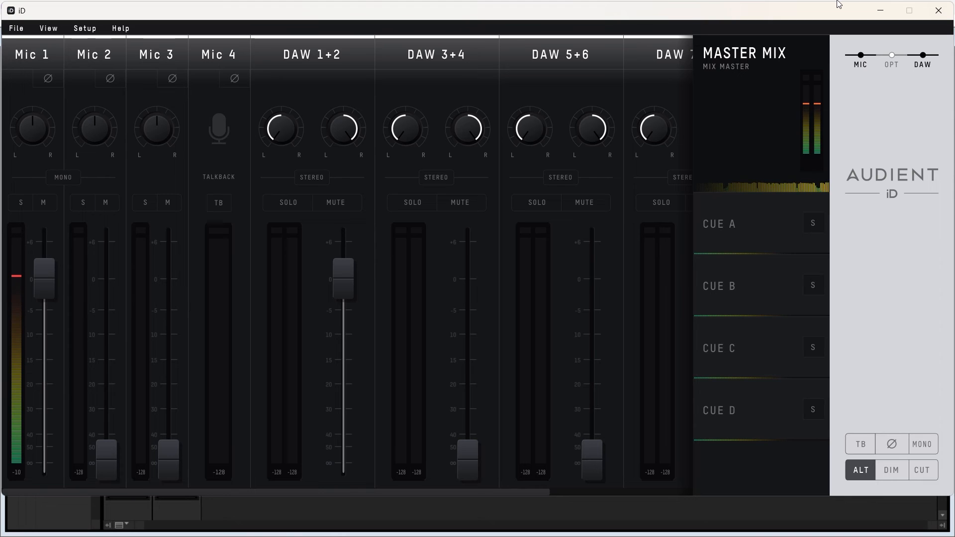
{"action": "left_click", "coordinate": [883, 14]}
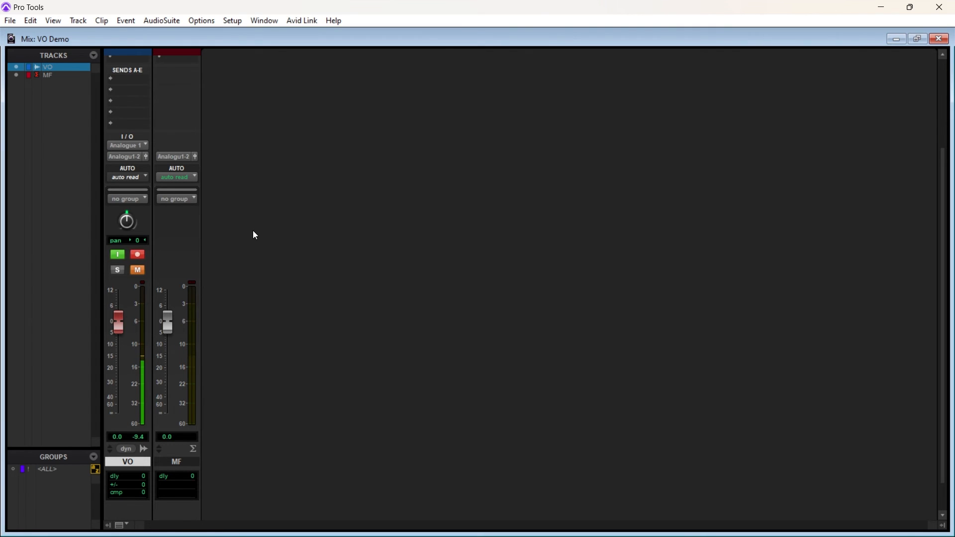
{"action": "key", "text": "ctrl+equal"}
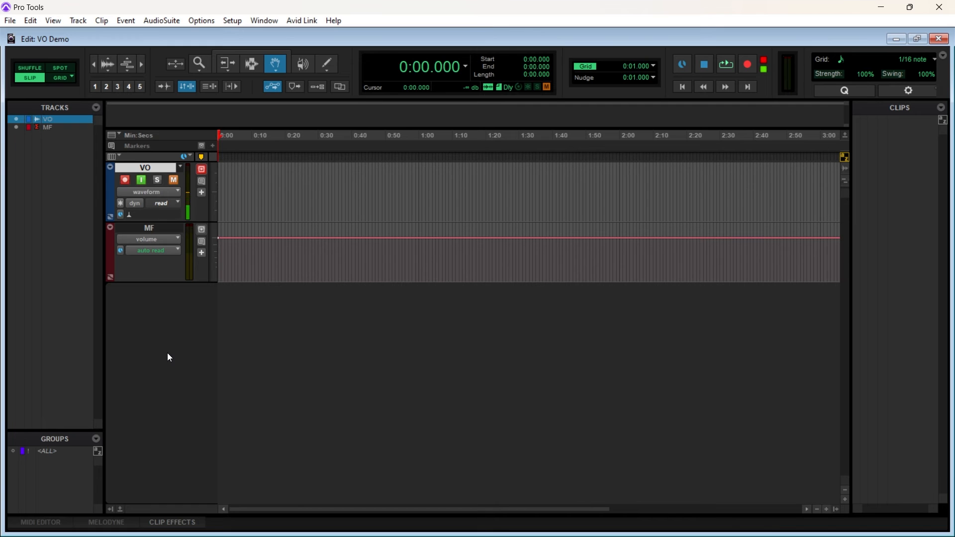
Record a voice-over take of about 33 seconds on the VO track from the session start, and stop recording
{"action": "left_click", "coordinate": [724, 65], "text": "super"}
{"action": "left_click", "coordinate": [725, 66], "text": "super"}
{"action": "left_click", "coordinate": [725, 66], "text": "super"}
{"action": "left_click", "coordinate": [726, 65]}
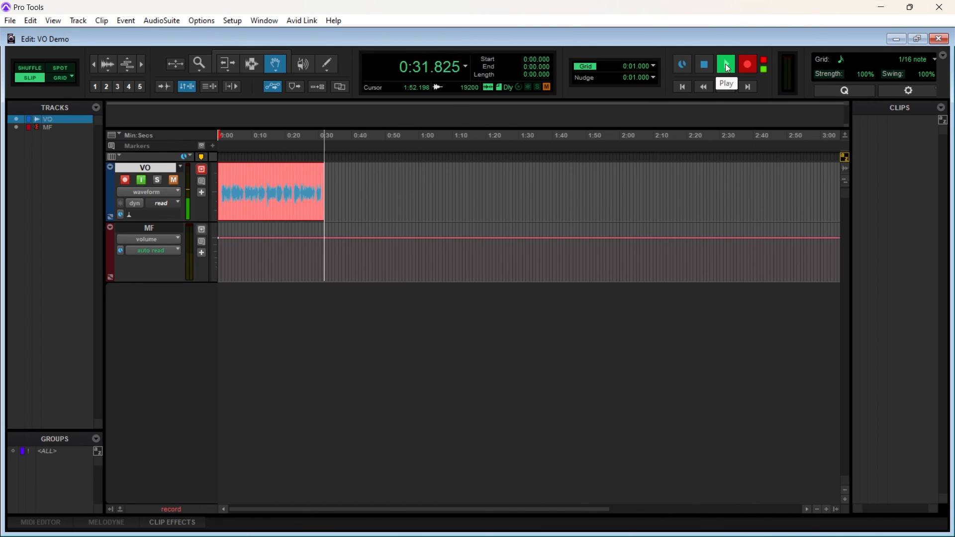
{"action": "left_click", "coordinate": [703, 67]}
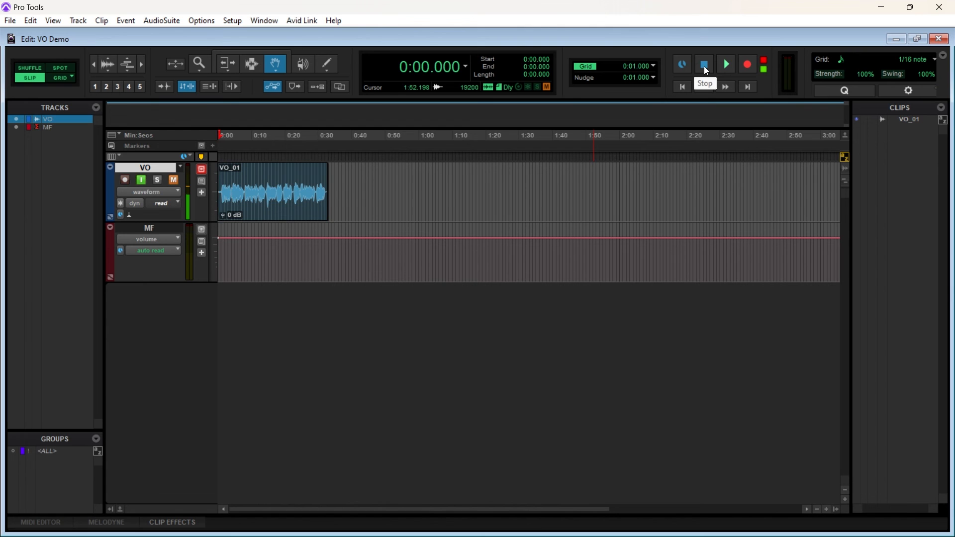
Mute the Mic 1 channel in the Audient iD mixer, and switch back to Pro Tools
{"action": "mouse_move", "coordinate": [628, 534]}
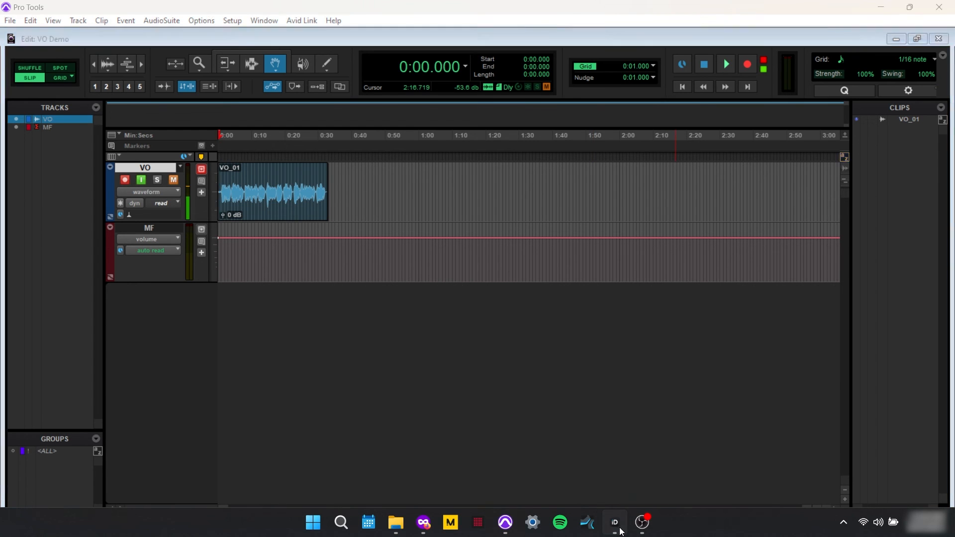
{"action": "left_click", "coordinate": [620, 530]}
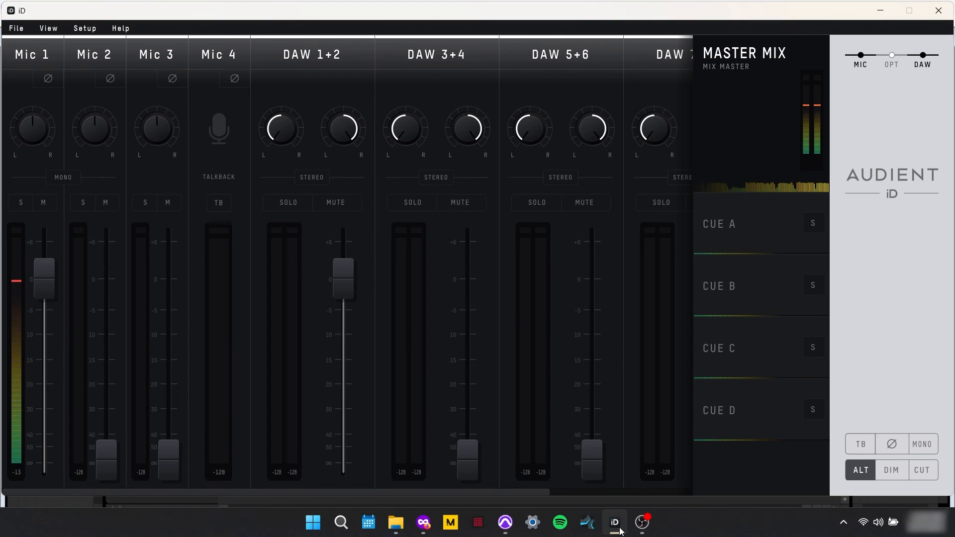
{"action": "left_click", "coordinate": [50, 204]}
{"action": "left_click", "coordinate": [506, 523]}
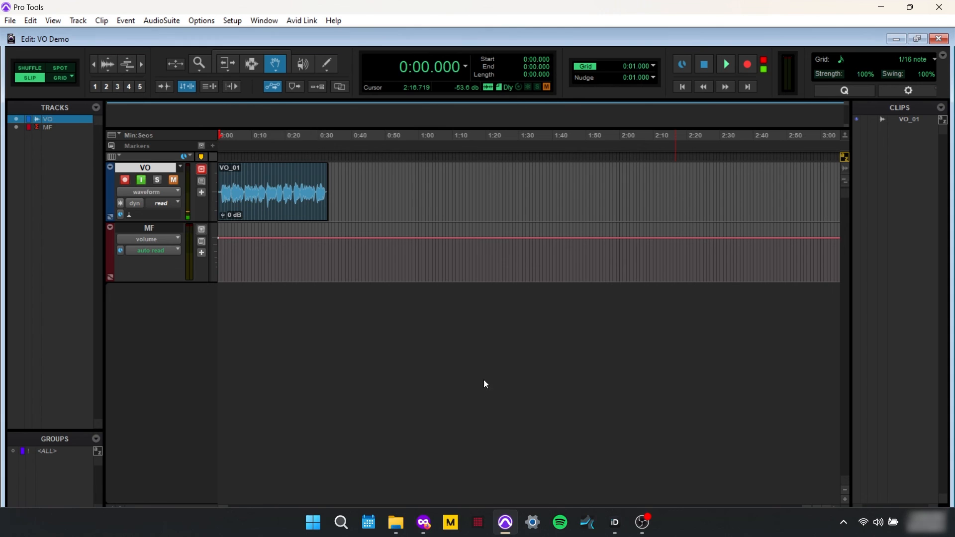
Turn off input monitoring, record enable and mute on the VO track, and play back the recorded take
{"action": "left_click", "coordinate": [140, 182]}
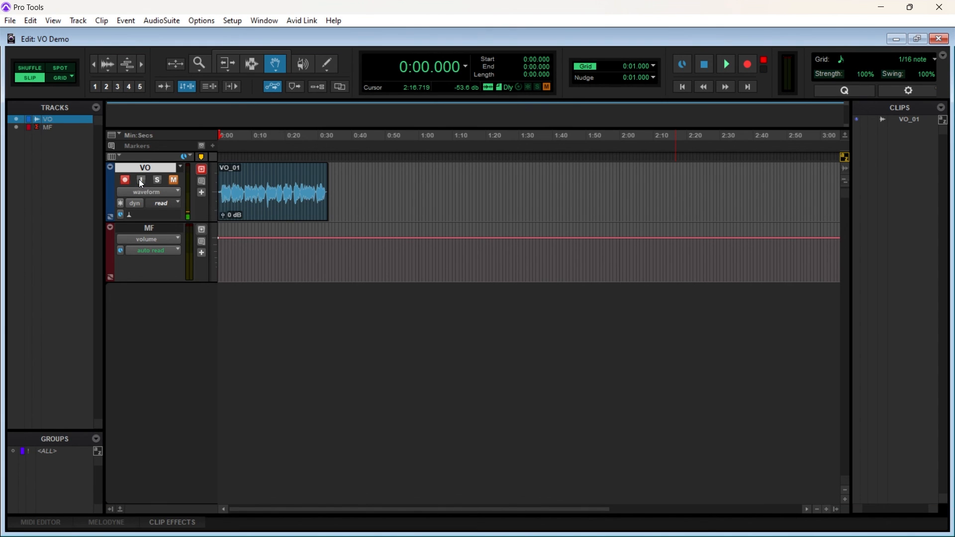
{"action": "left_click", "coordinate": [177, 180]}
{"action": "key", "text": "space"}
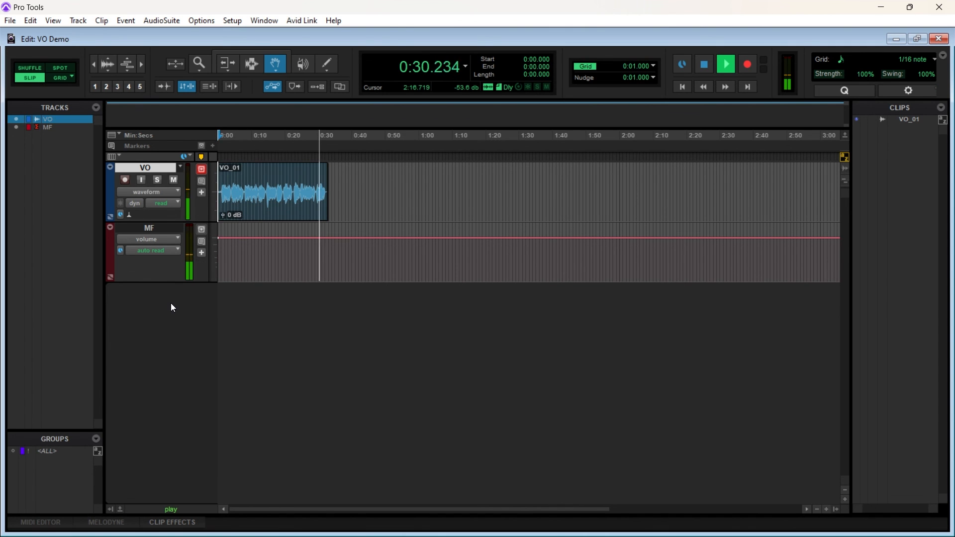
{"action": "key", "text": "space"}
Unmute Mic 1 in the Audient iD mixer, and check the mixer against the Pro Tools session
{"action": "left_click", "coordinate": [613, 531]}
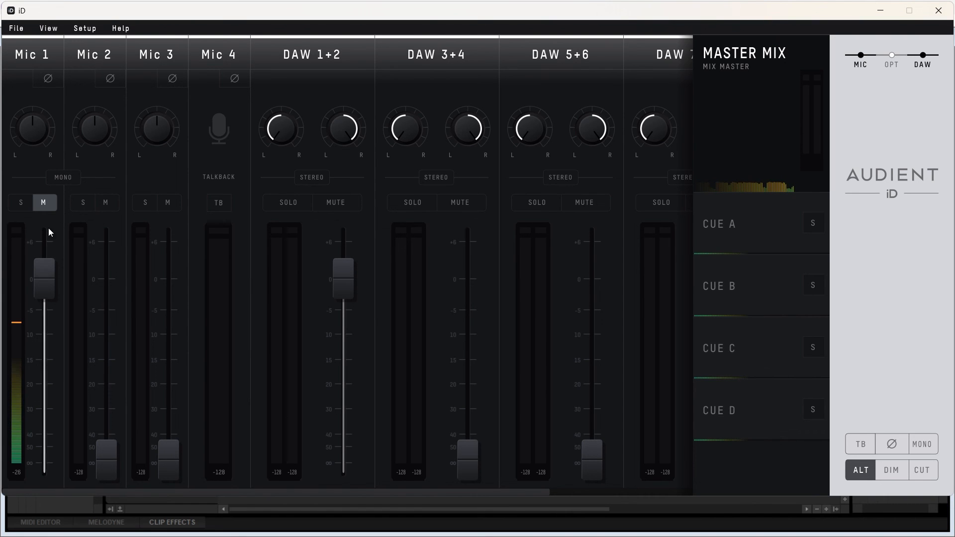
{"action": "left_click", "coordinate": [44, 207]}
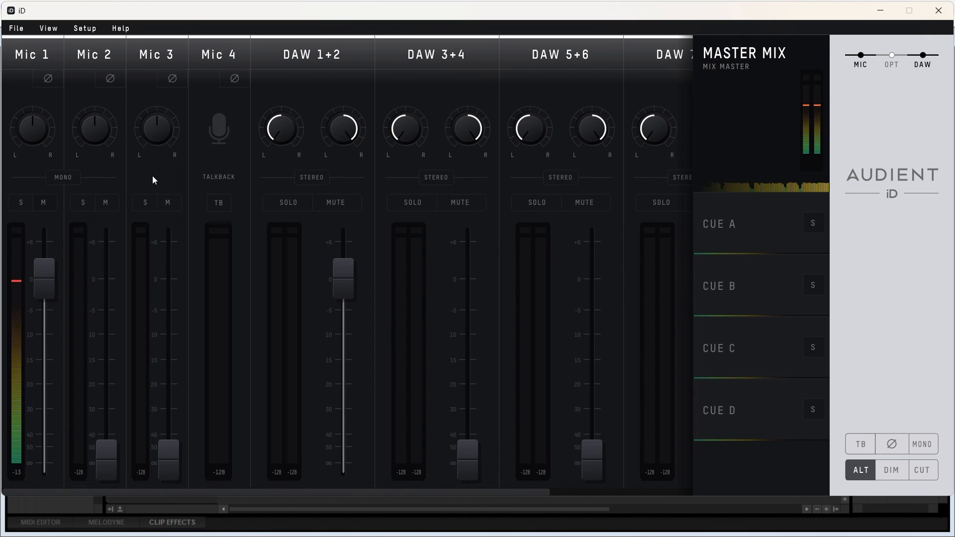
{"action": "left_click", "coordinate": [505, 522]}
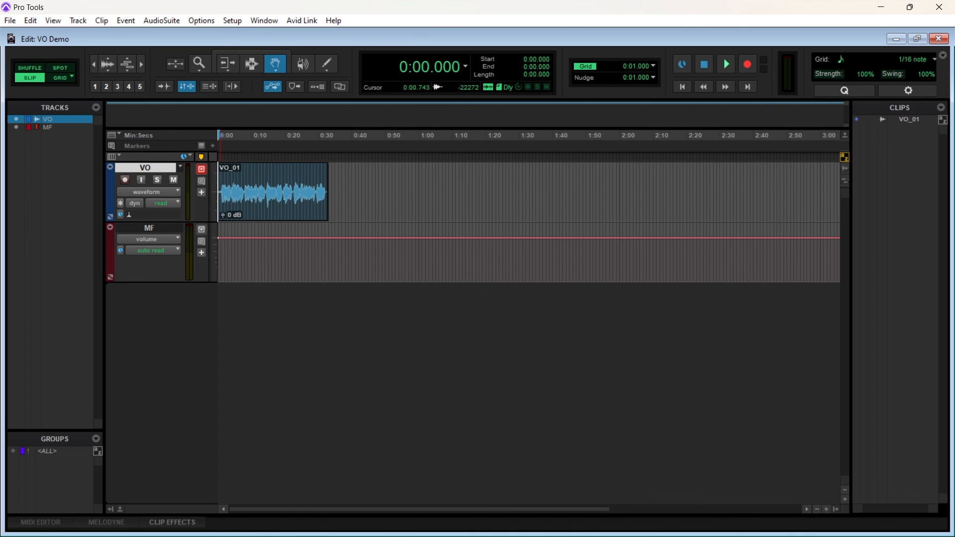
{"action": "left_click", "coordinate": [614, 528]}
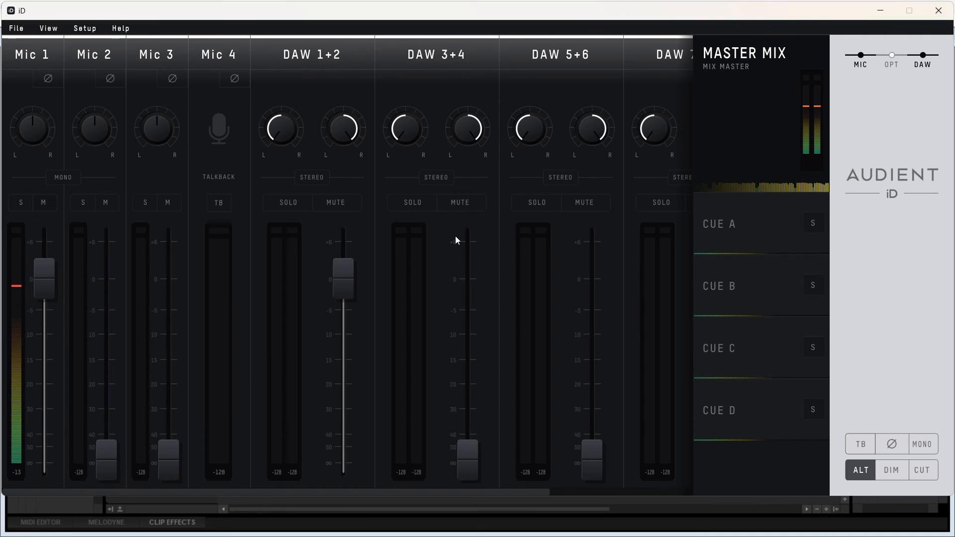